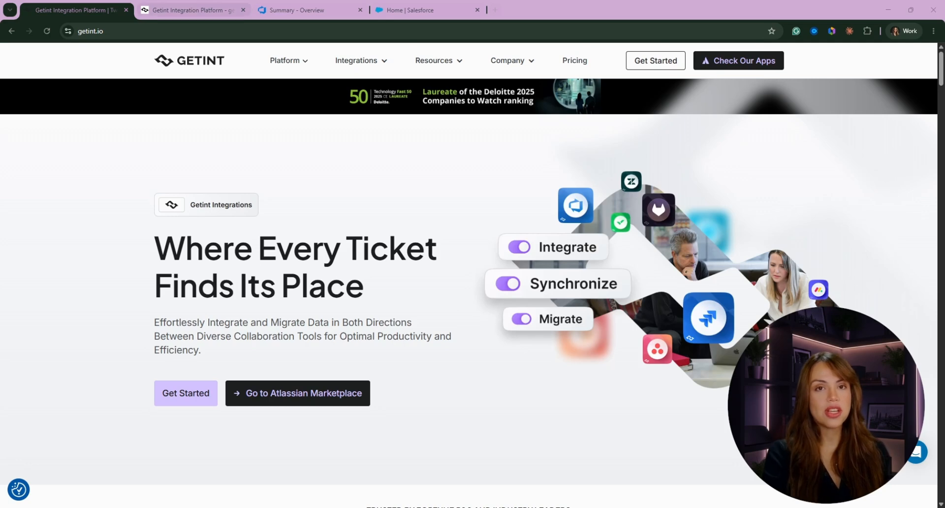
- Switch to the Getint browser tab showing the Getting started guide
left_click(229, 8)
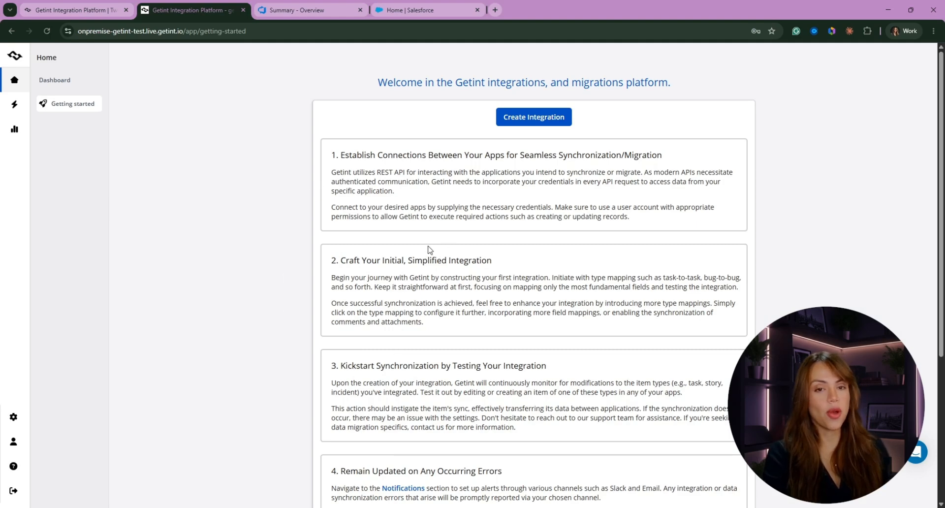
- Create a Continuous Sync integration with Azure DevOps as the first app, starting a new connection
left_click(538, 121)
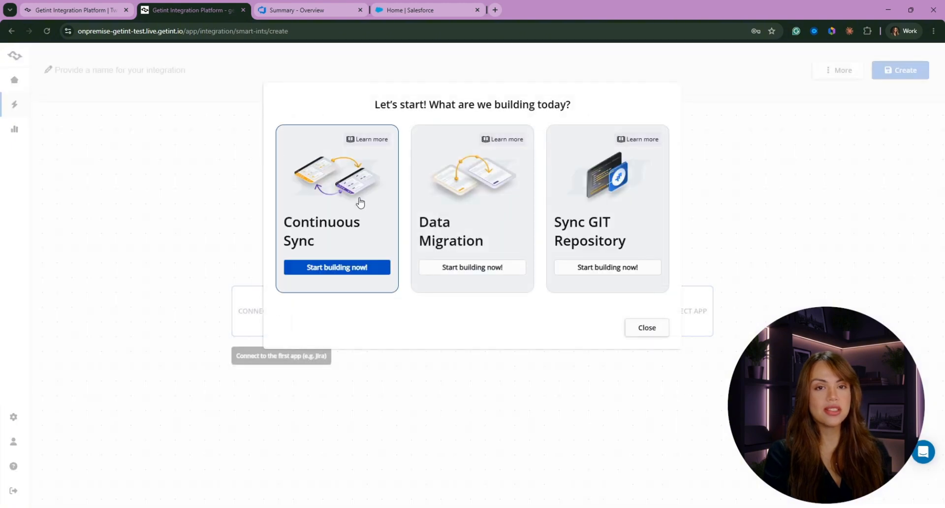
left_click(360, 201)
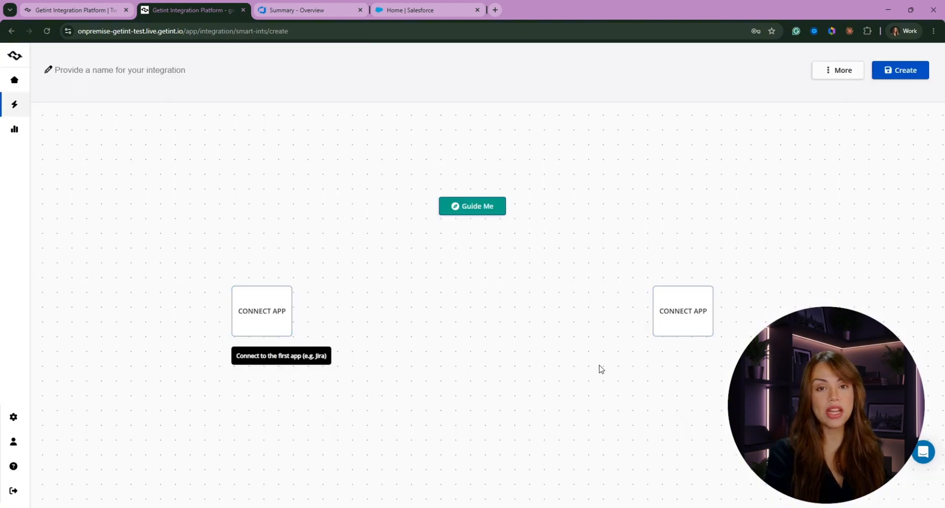
left_click(253, 311)
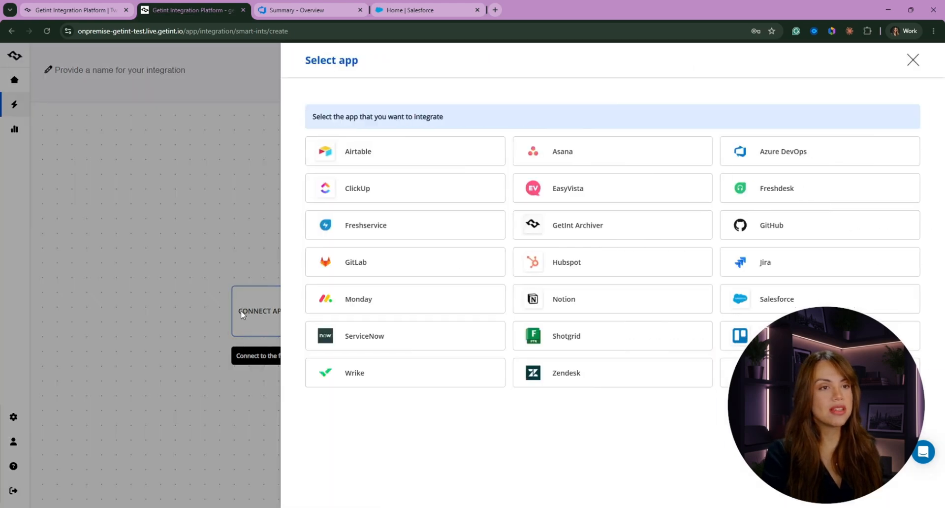
left_click(795, 154)
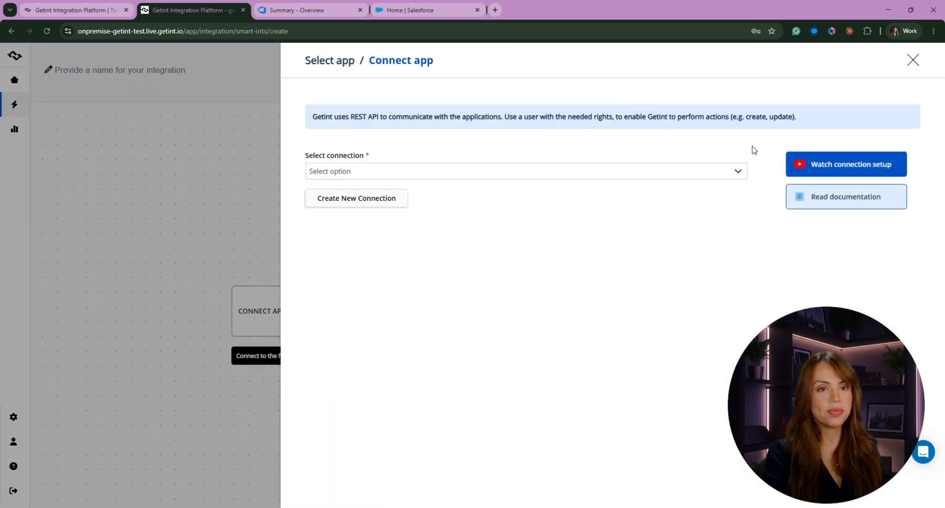
left_click(365, 198)
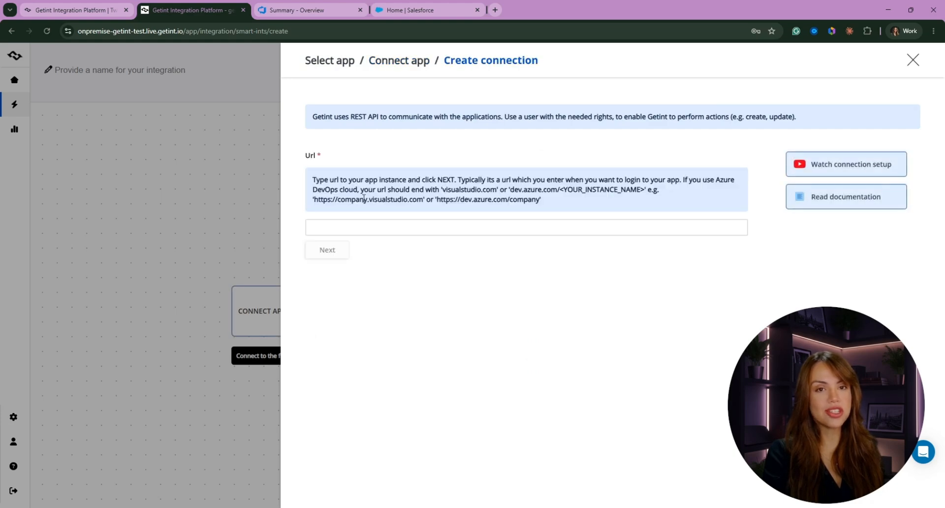
left_click(308, 6)
- Copy the Azure DevOps organization URL and go to Personal access tokens
left_click(134, 31)
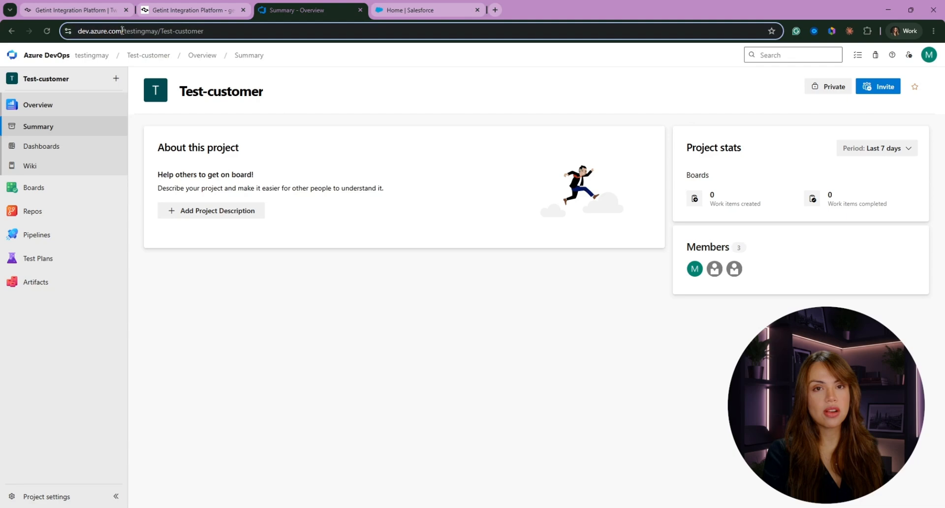
left_click(169, 33)
left_click_drag(191, 31, 84, 31)
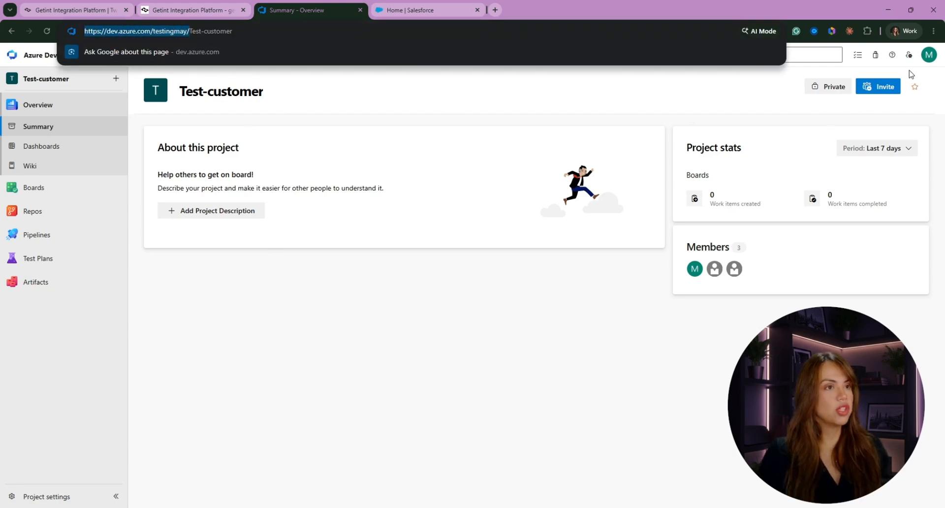
left_click(910, 56)
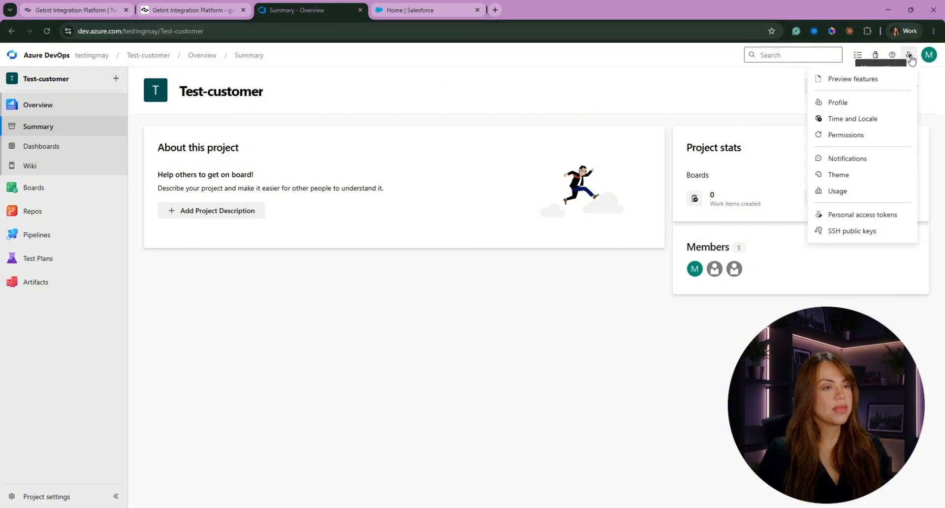
left_click(871, 217)
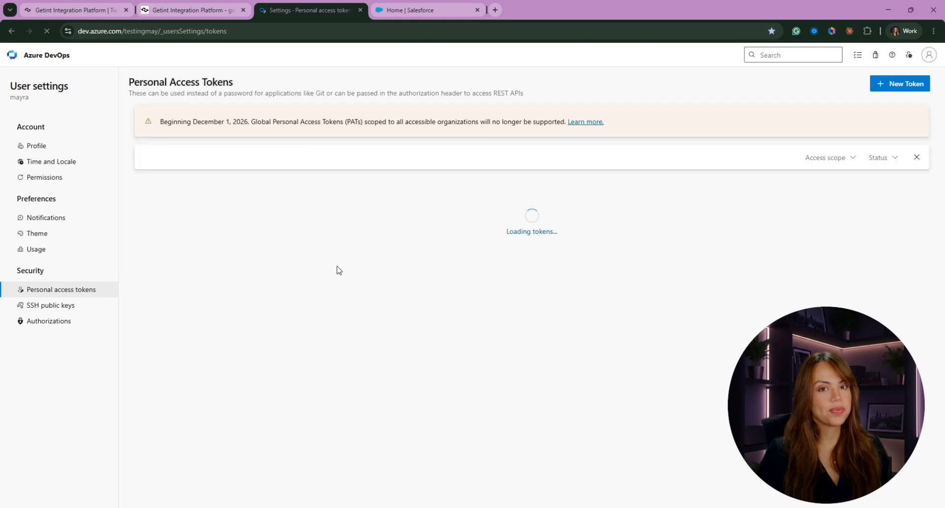
- Start a new token named 'Getint Demo' with a custom expiry of 30/11/2026
left_click(876, 94)
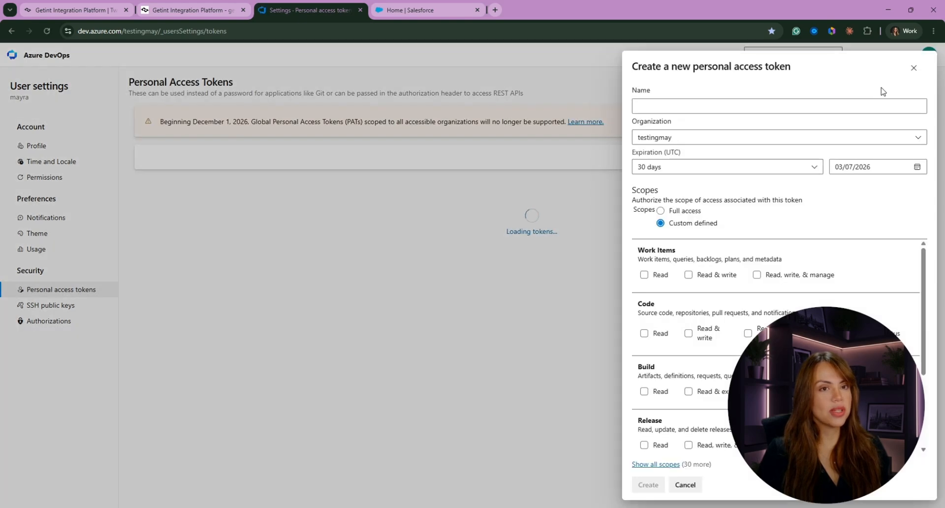
left_click(655, 106)
type("Ge")
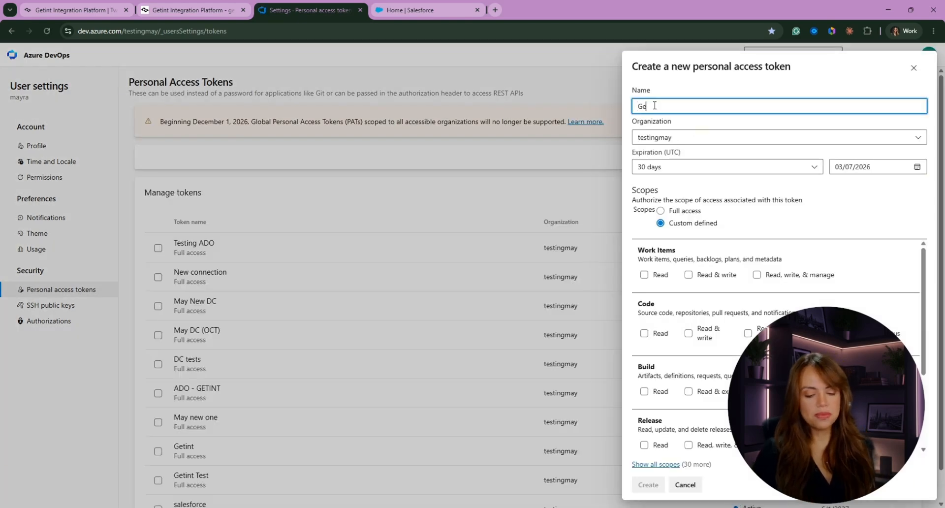
type("tint Demo")
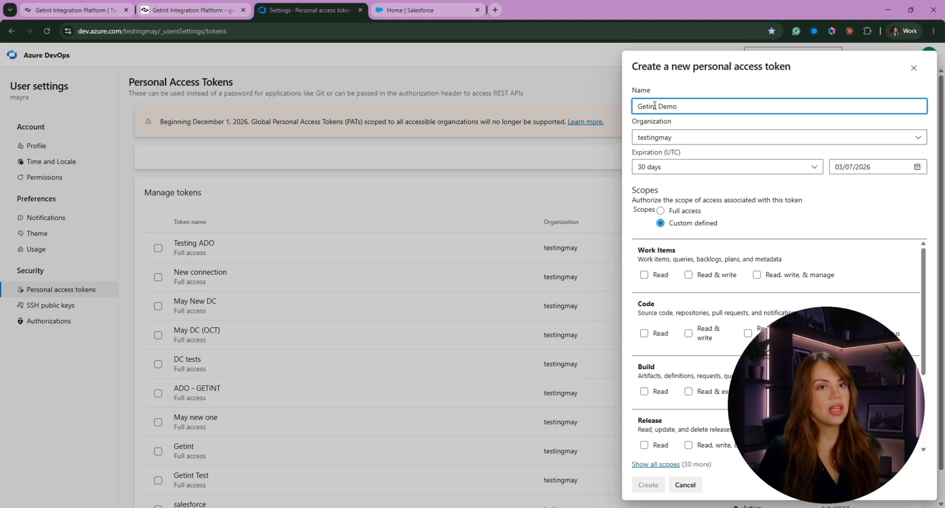
left_click(667, 167)
left_click(683, 235)
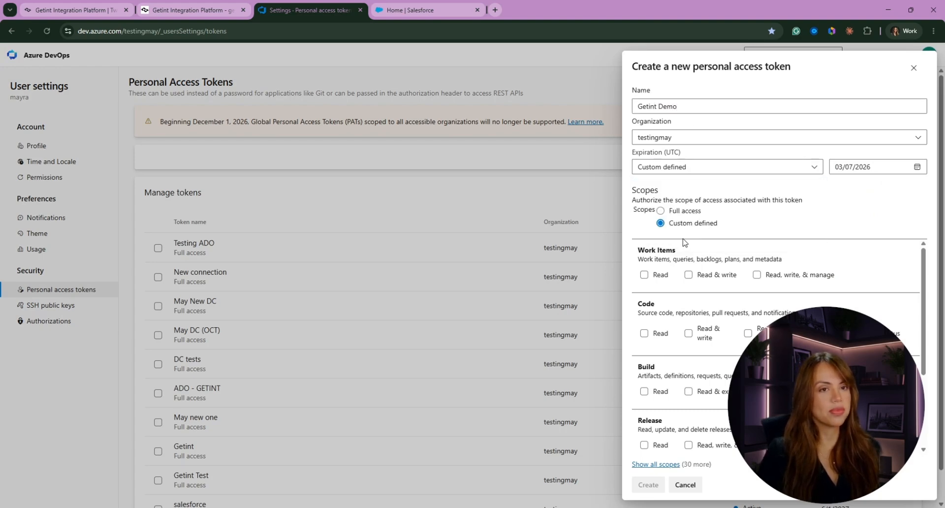
left_click(917, 167)
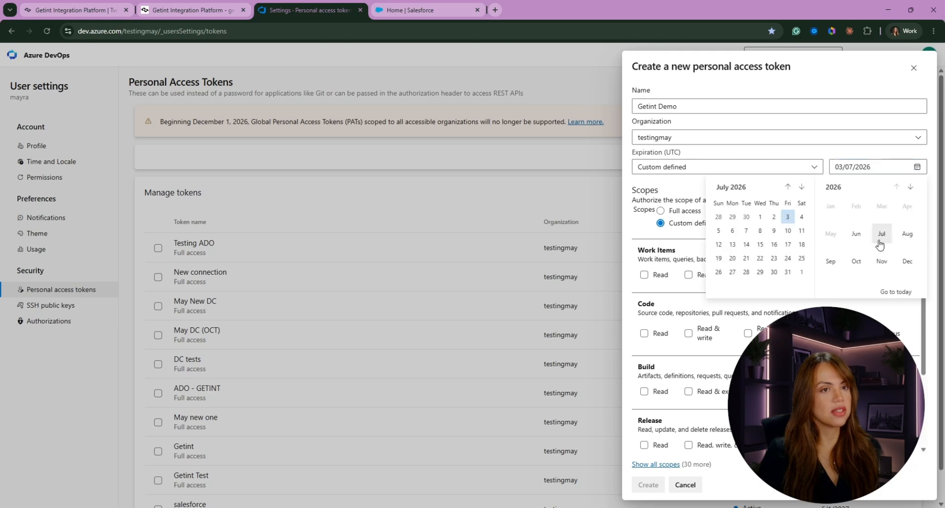
left_click(802, 188)
left_click(802, 187)
left_click(802, 188)
left_click(802, 188)
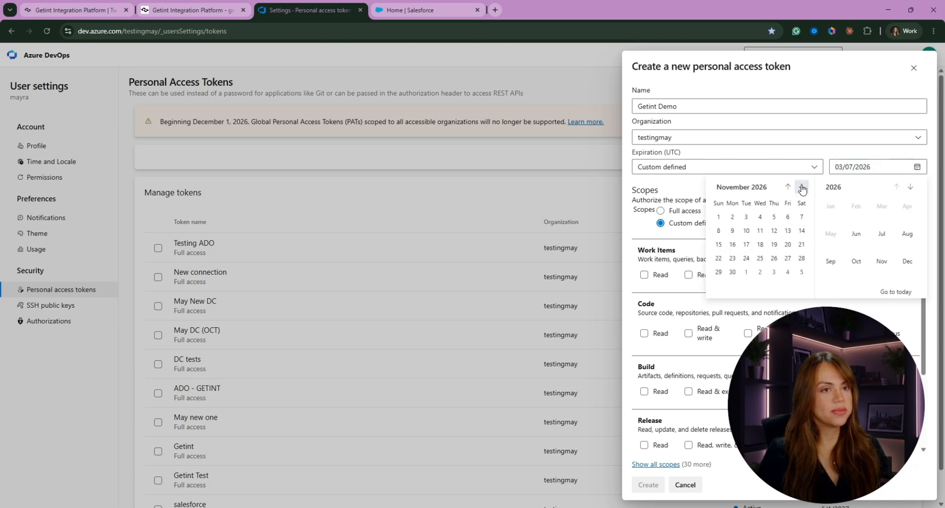
left_click(733, 272)
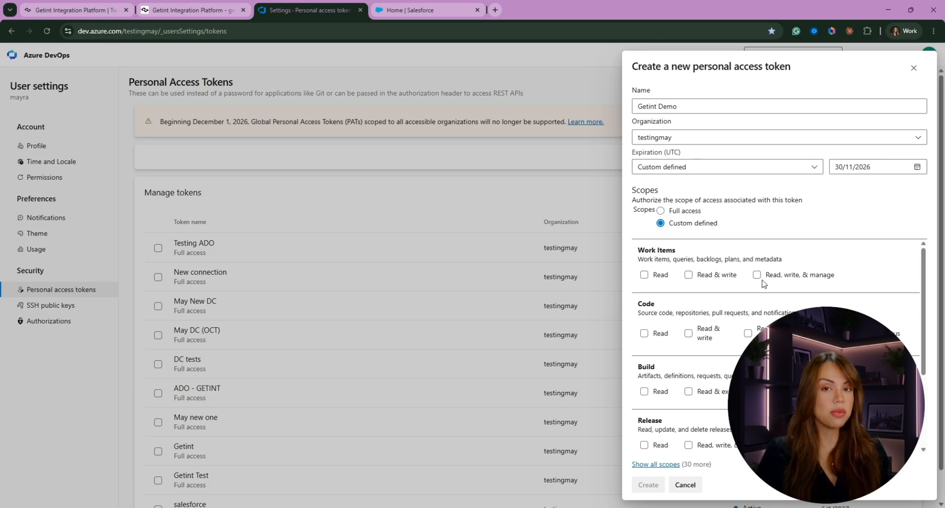
- Give the token Full access, create it, and copy its value
left_click(661, 211)
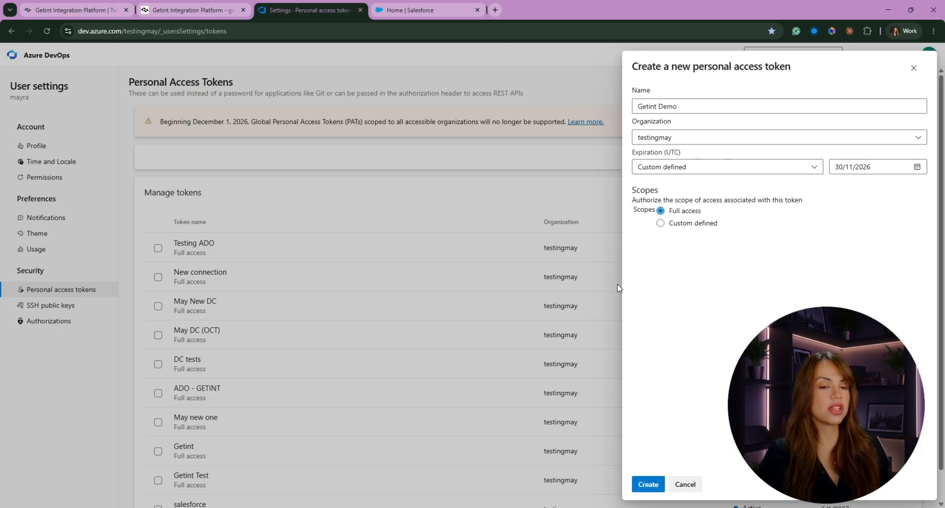
left_click(650, 485)
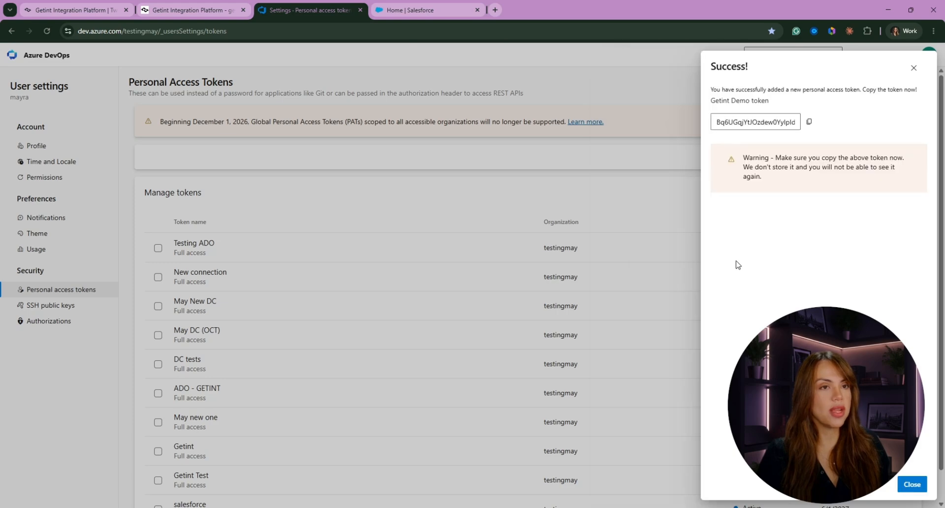
left_click(809, 121)
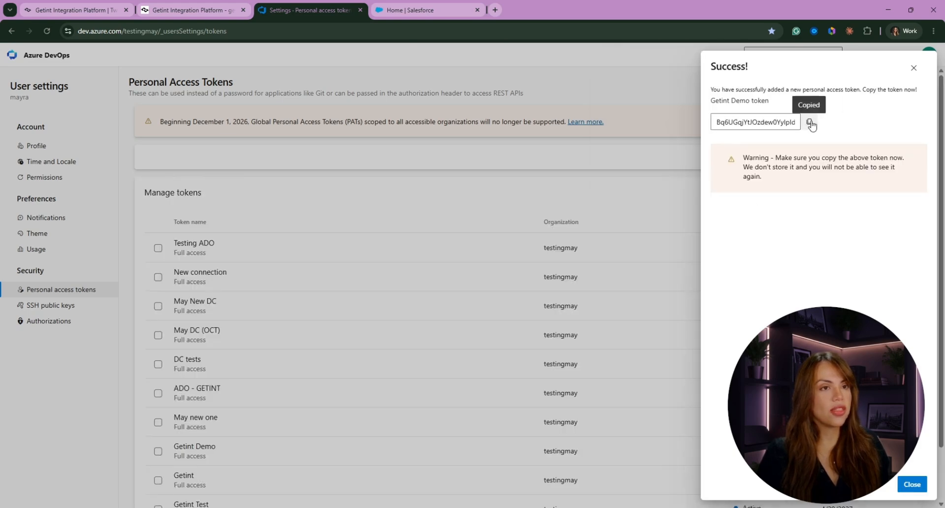
- Paste the Azure DevOps organization URL into the connection's Url field and continue
left_click(178, 5)
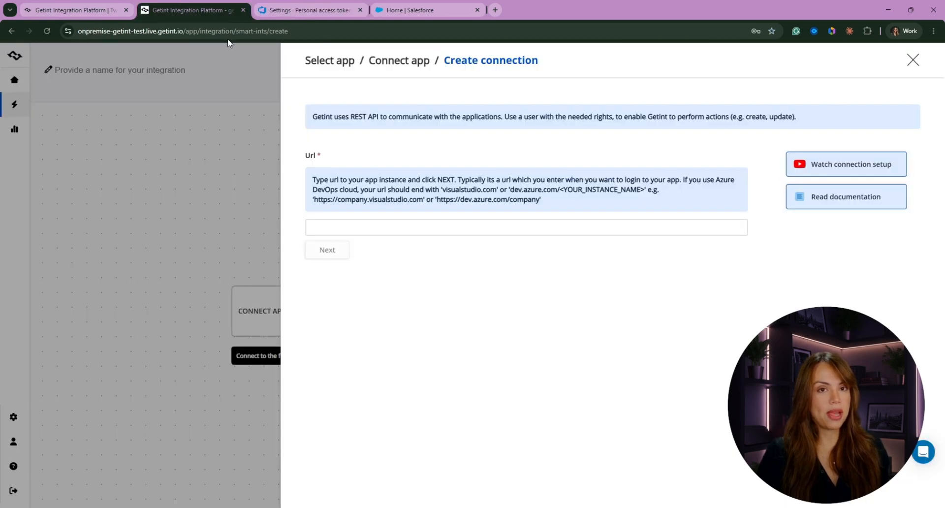
left_click(359, 223)
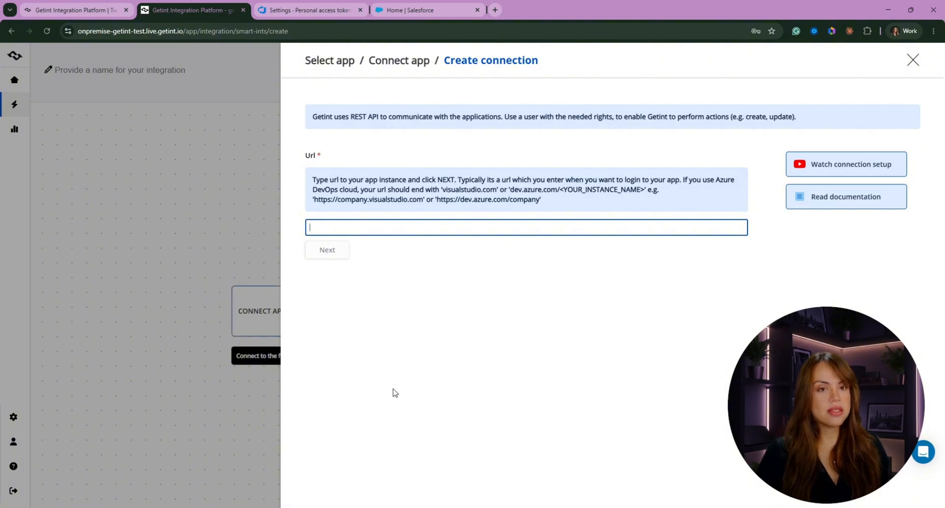
key("ctrl+v")
left_click(338, 256)
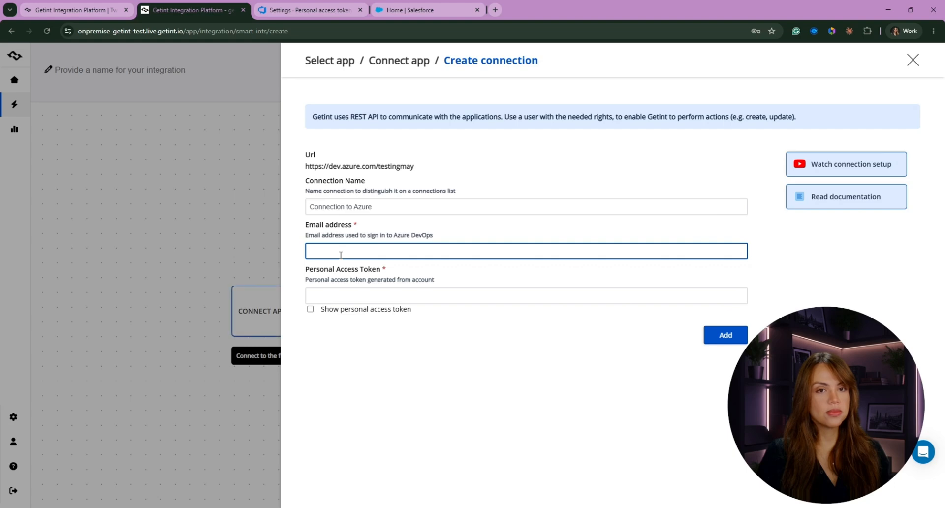
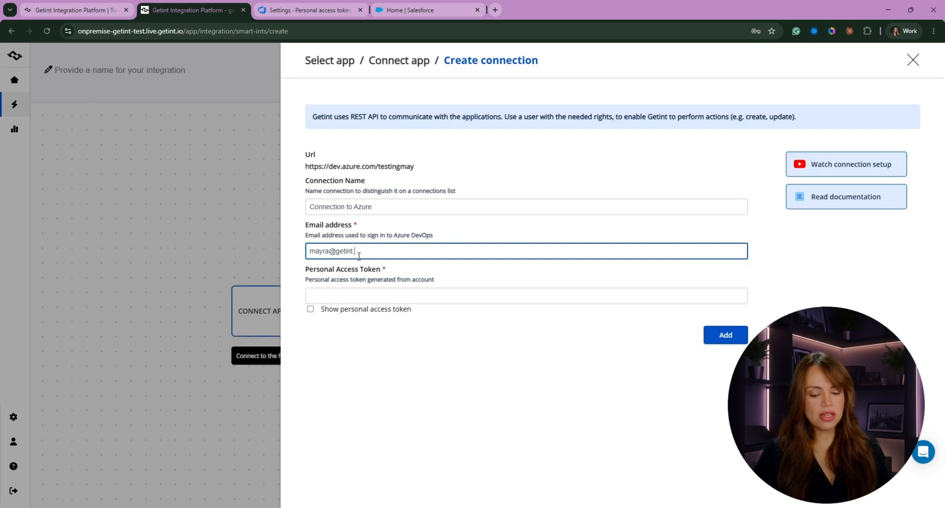
- Enter the account e-mail, paste the personal access token, and add the connection
left_click(325, 295)
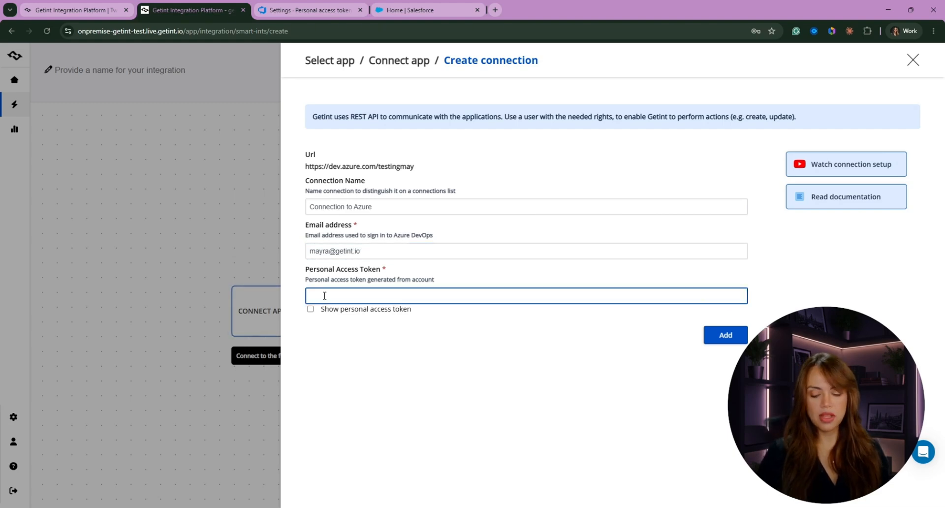
key("ctrl+v")
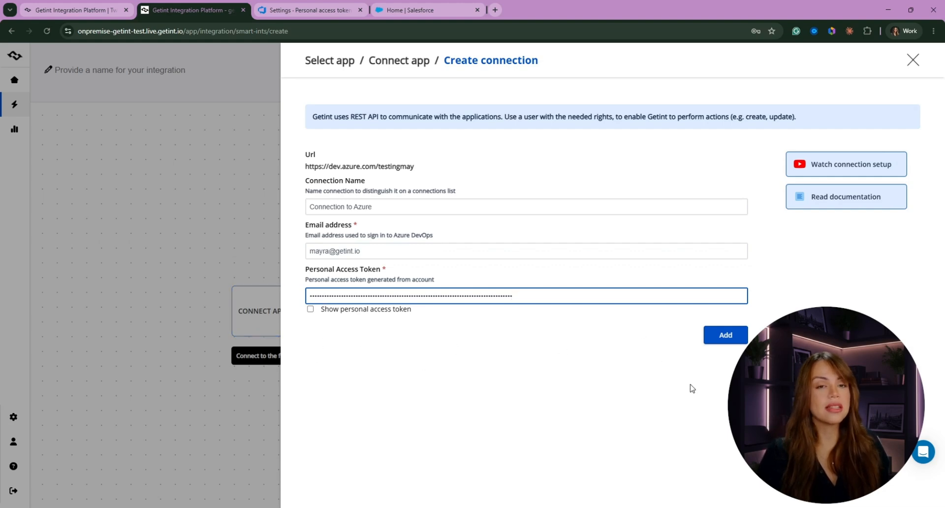
left_click(734, 339)
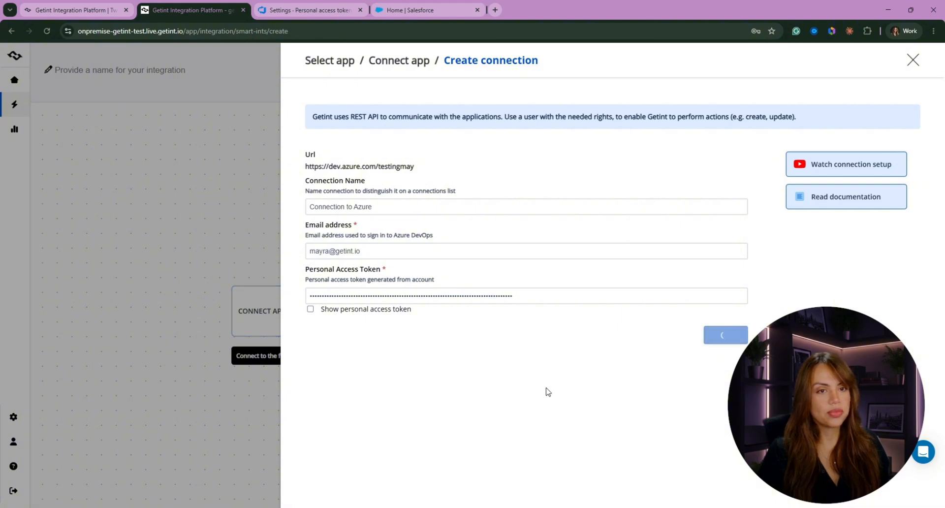
- Choose 'Connection to Azure' and the Test-customer project, then connect
left_click(360, 174)
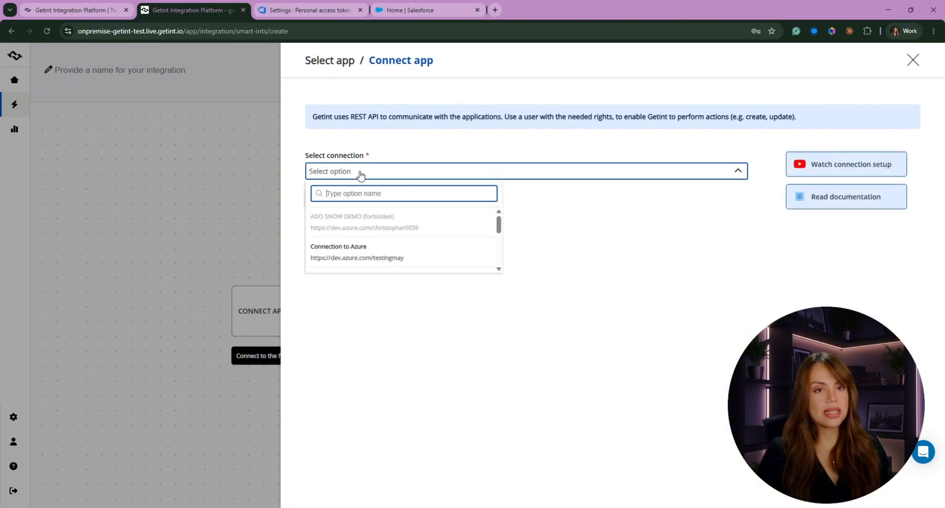
scroll(404, 236, "down", 1)
scroll(388, 231, "up", 1)
left_click(389, 254)
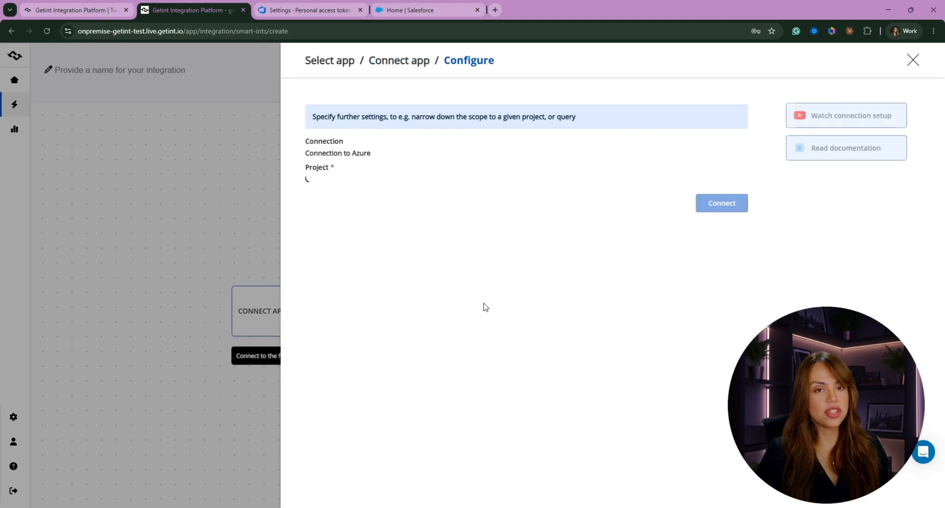
left_click(338, 195)
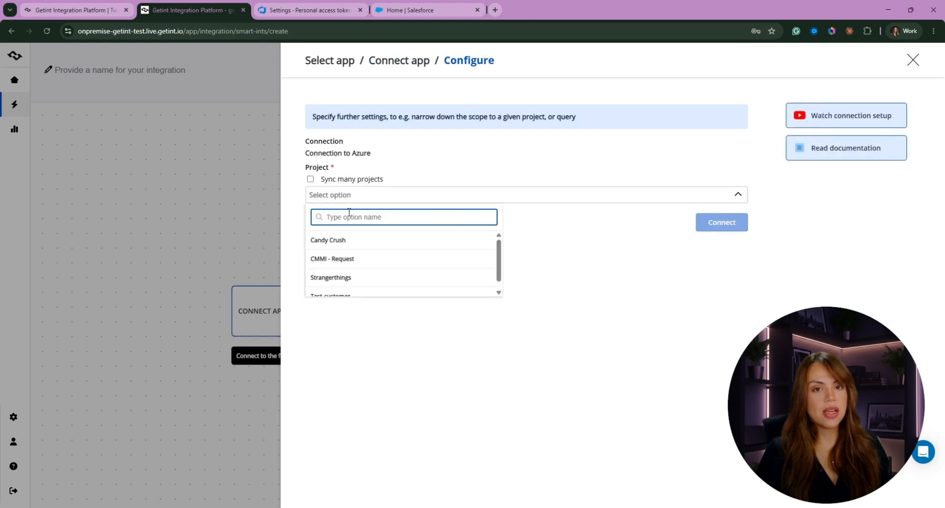
scroll(358, 261, "down", 1)
left_click(333, 291)
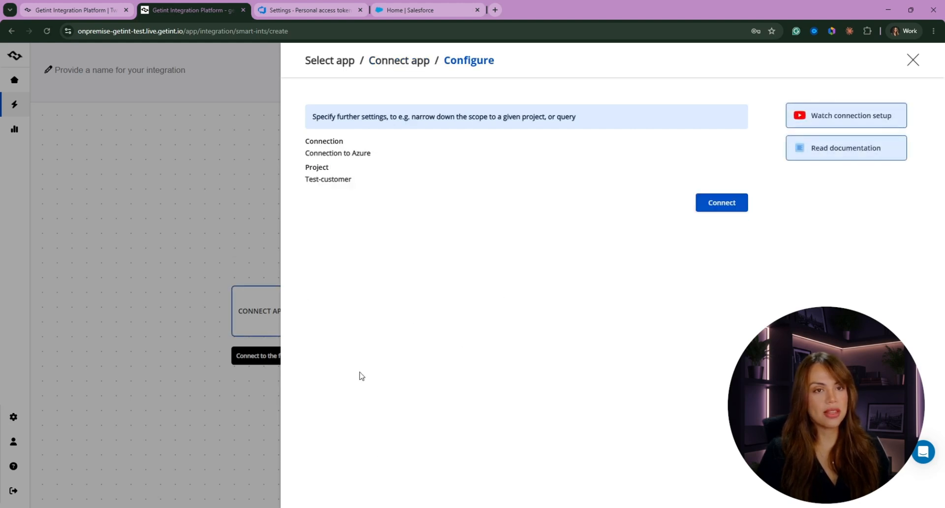
left_click(744, 205)
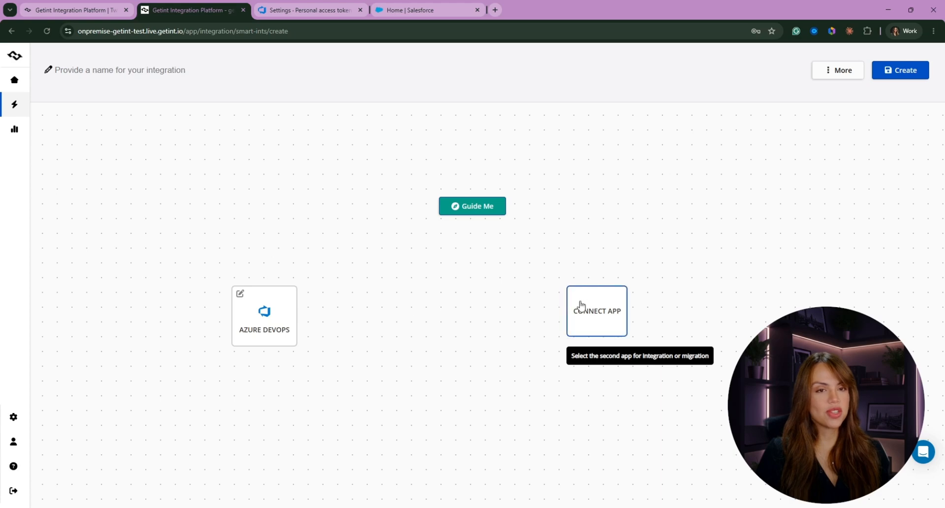
- Pick the Salesforce tile, select the existing 'Salesforce Demo' connection, and connect
left_click(597, 319)
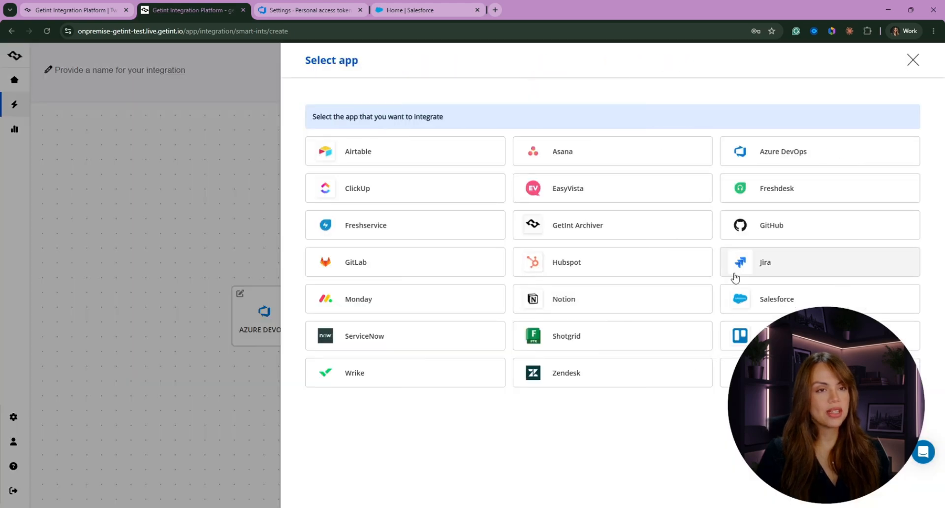
left_click(781, 302)
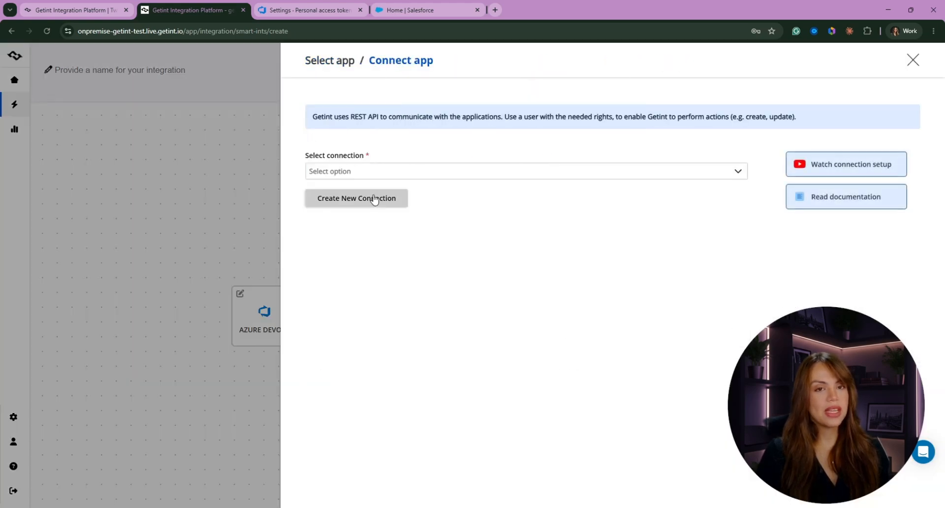
left_click(359, 210)
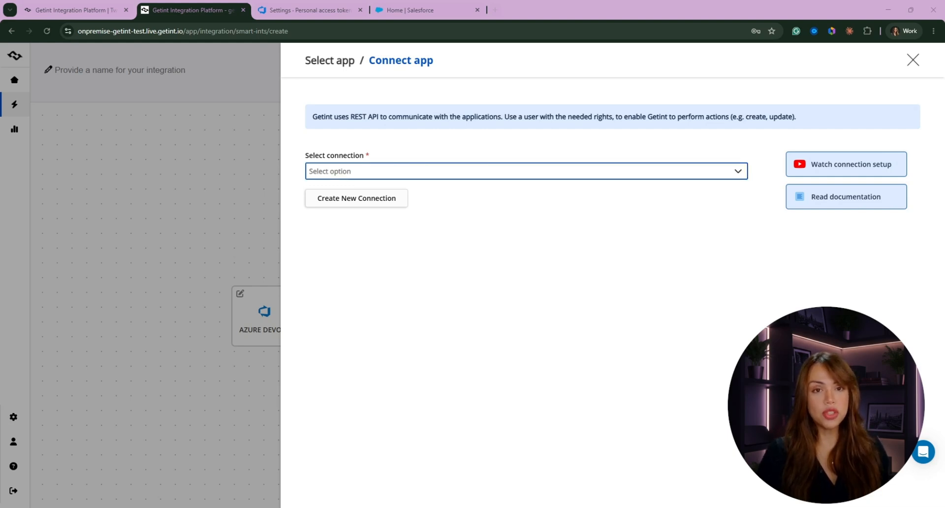
left_click(400, 172)
scroll(399, 231, "down", 3)
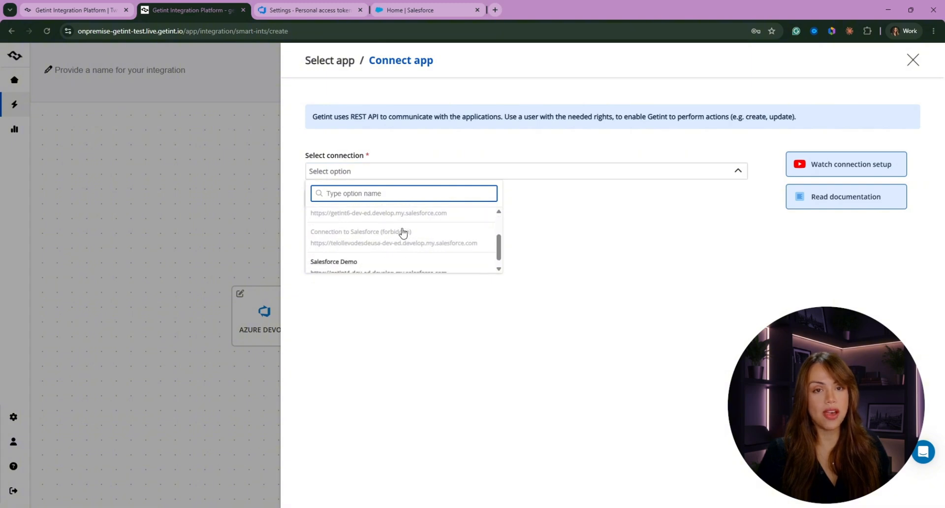
left_click(386, 266)
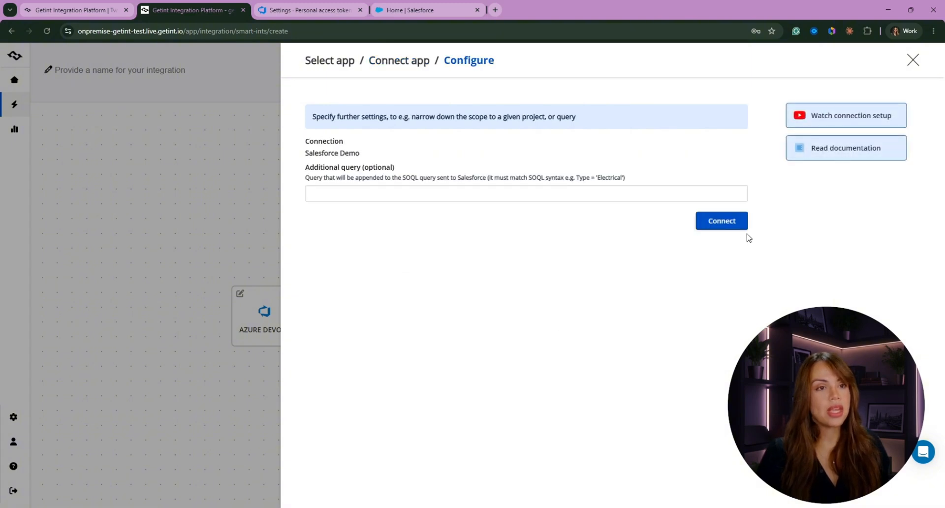
left_click(727, 222)
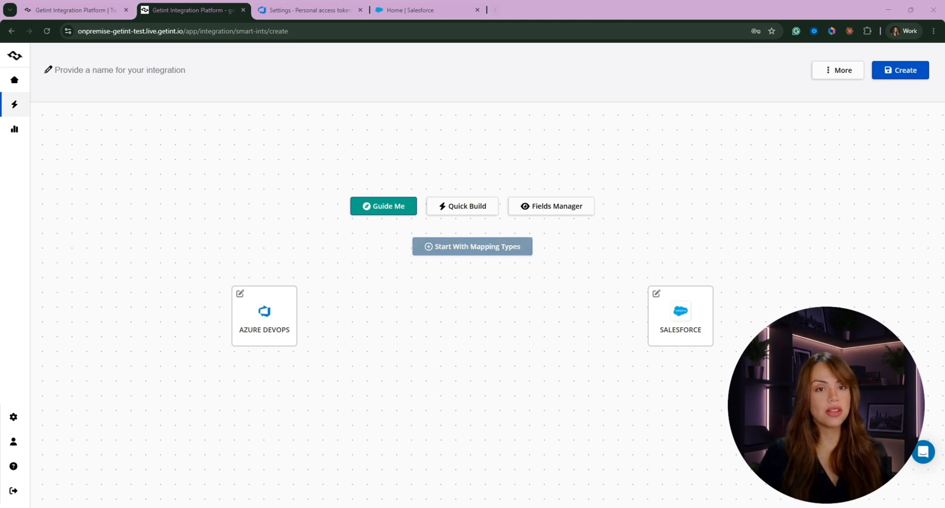
left_click(453, 250)
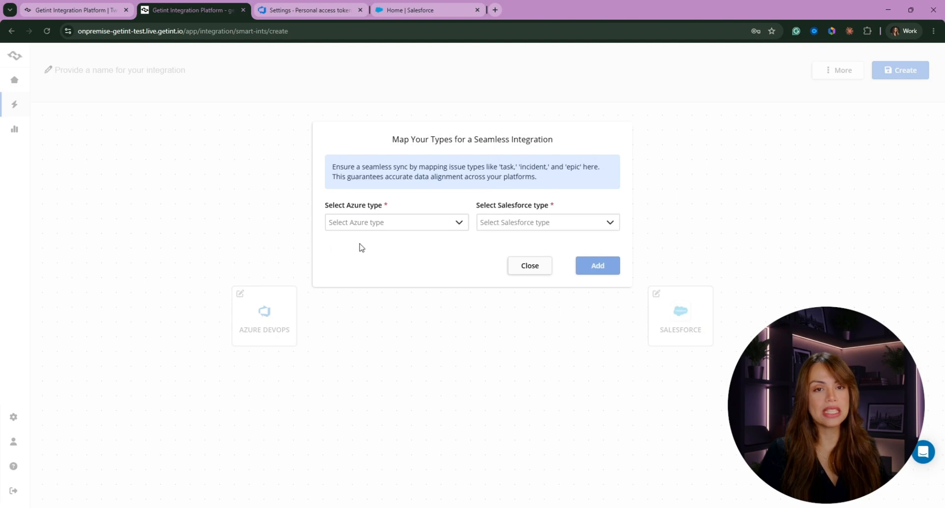
left_click(367, 223)
scroll(374, 308, "down", 2)
scroll(345, 295, "up", 3)
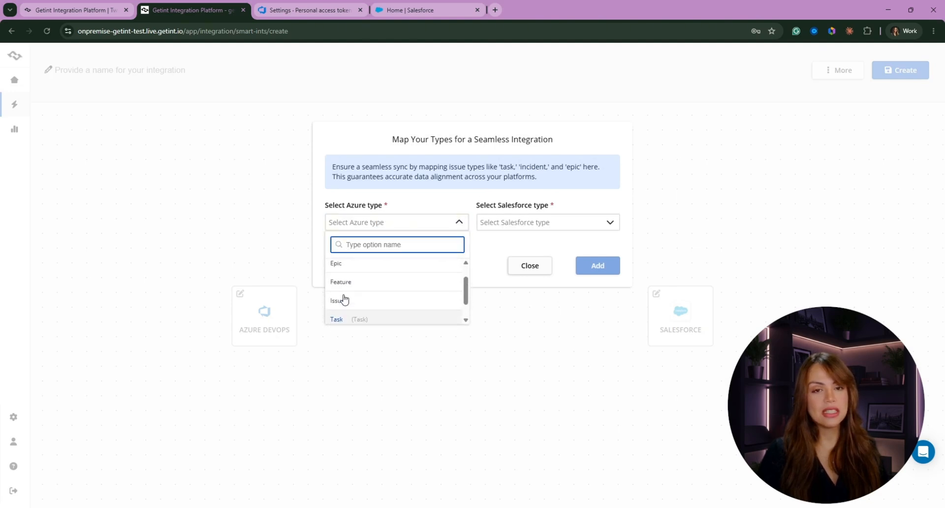
left_click(541, 223)
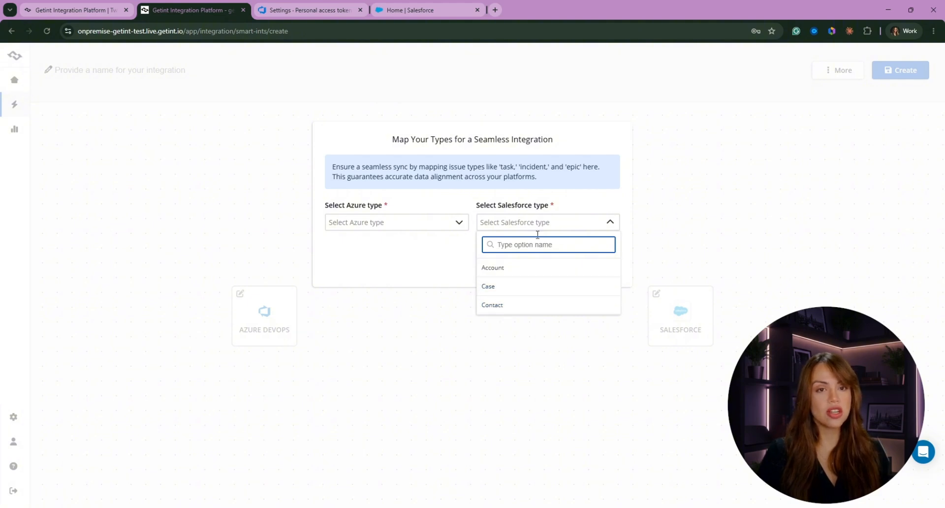
left_click(428, 224)
scroll(362, 291, "down", 1)
scroll(362, 292, "down", 1)
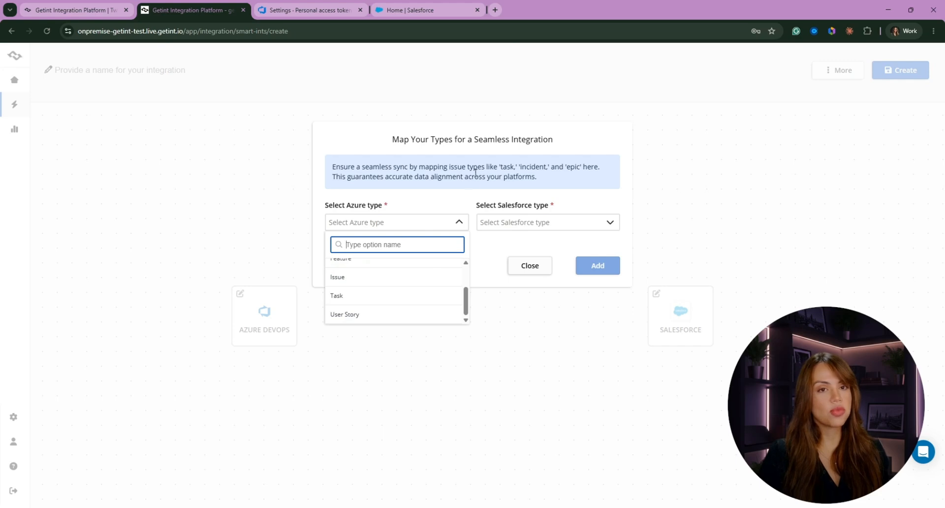
left_click(486, 252)
left_click(536, 266)
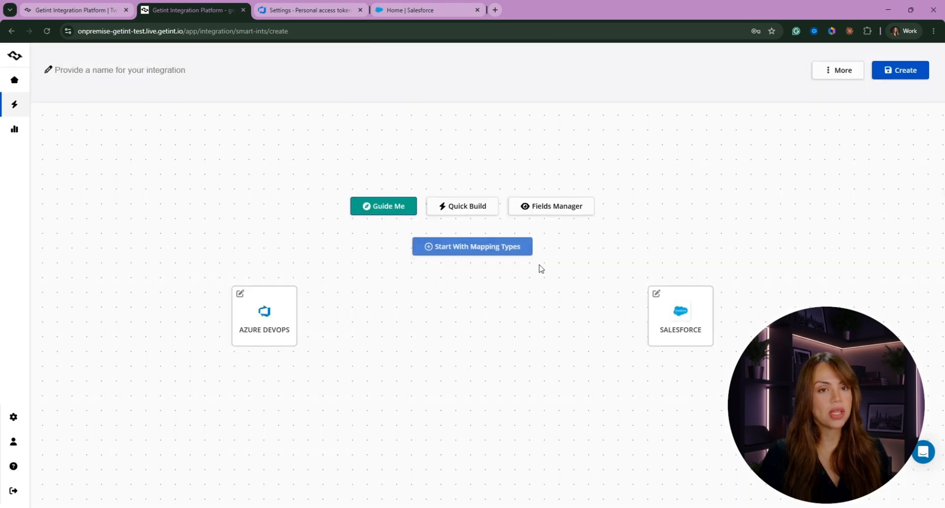
- Quick Build the Task–Case mapping, delete the Closed Date and Created Date rows, and apply
left_click(476, 211)
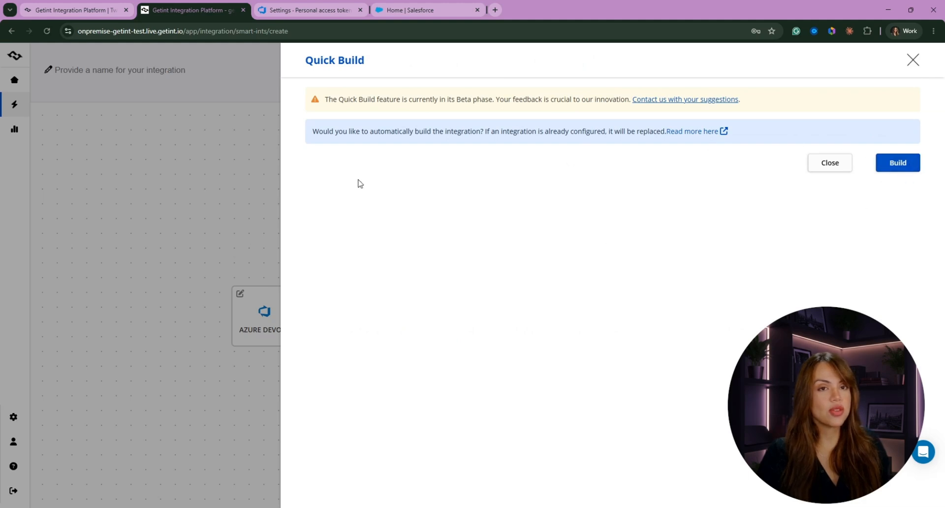
left_click(899, 166)
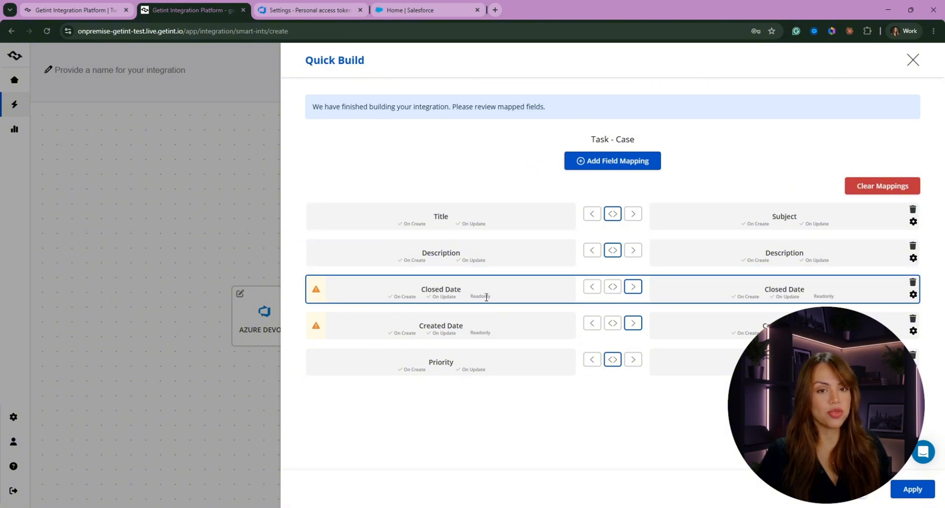
mouse_move(316, 335)
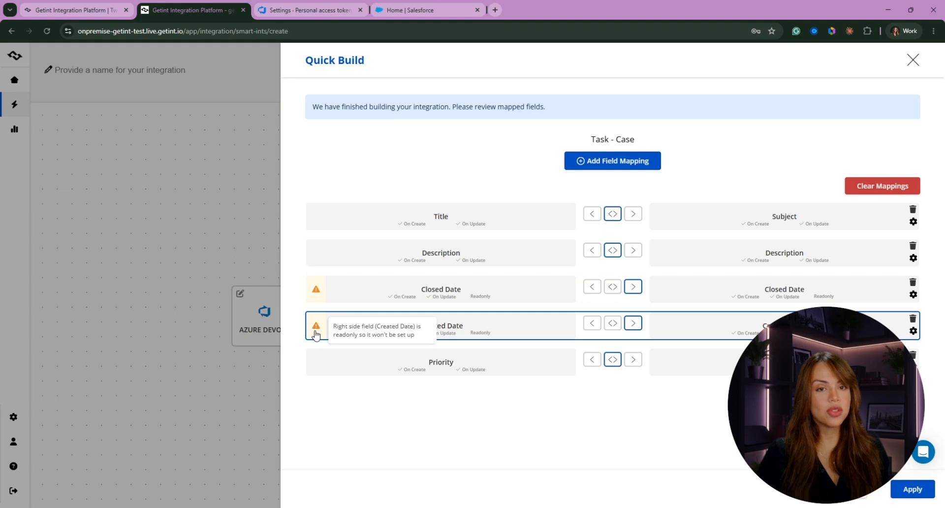
mouse_move(322, 293)
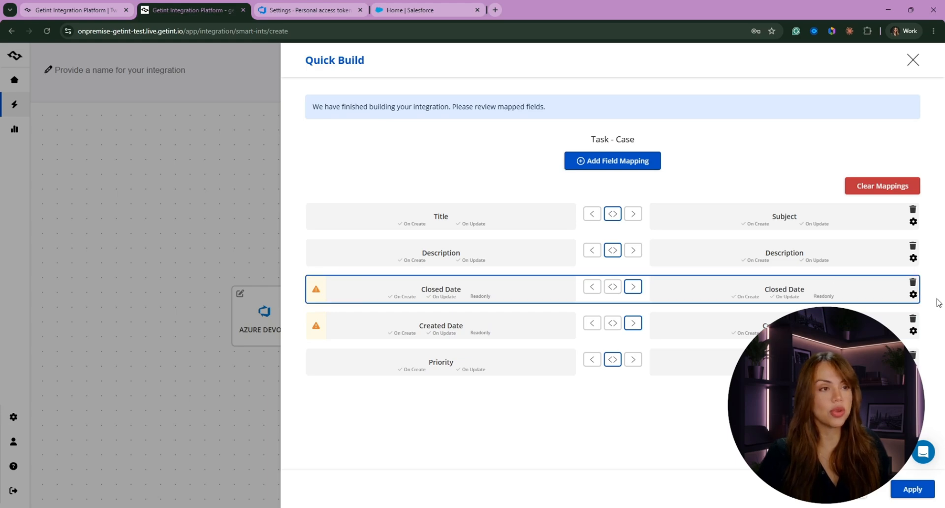
left_click(913, 283)
left_click(913, 284)
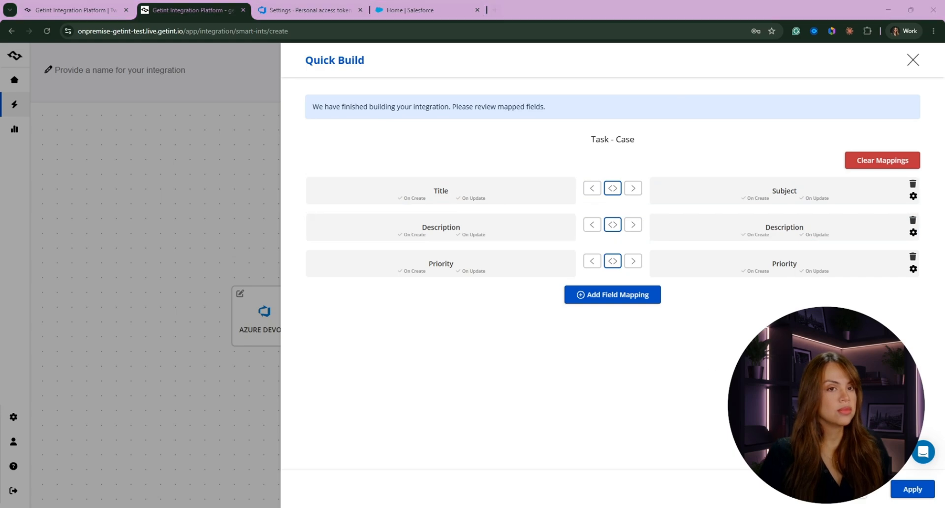
left_click(912, 492)
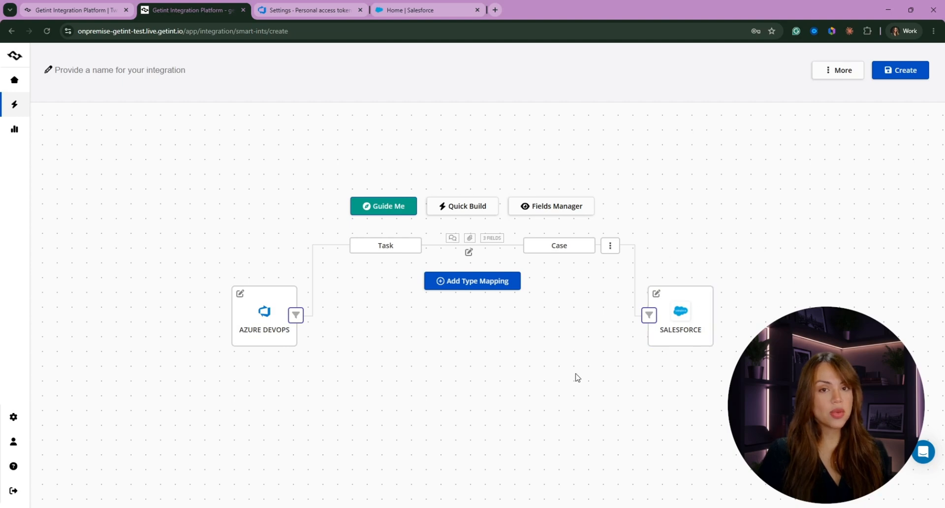
- In the Task–Case mapping, add a field mapping from the Azure side, browsing fields without choosing
left_click(402, 253)
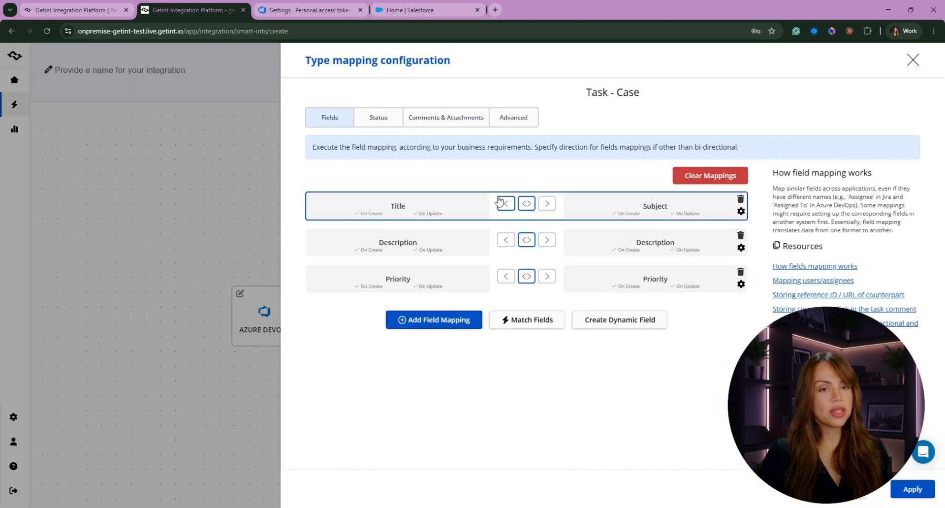
left_click(461, 326)
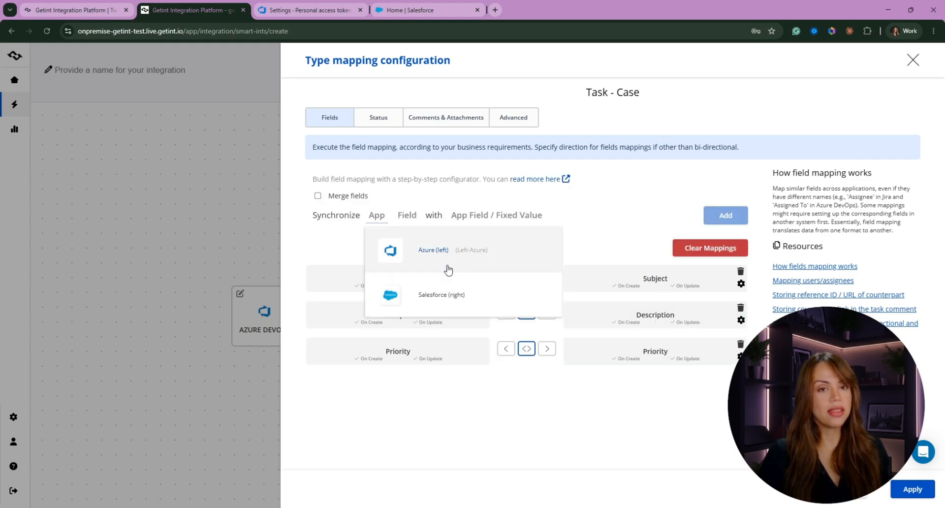
left_click(439, 252)
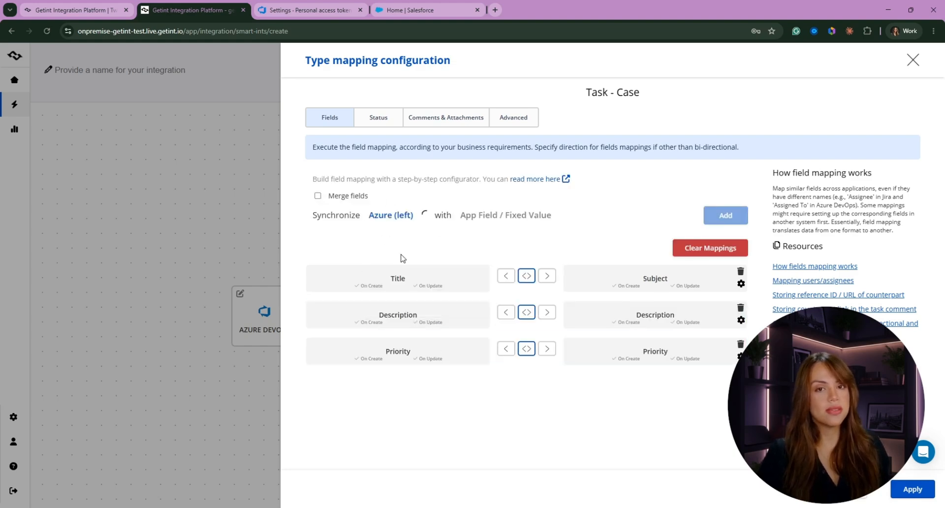
scroll(461, 290, "down", 4)
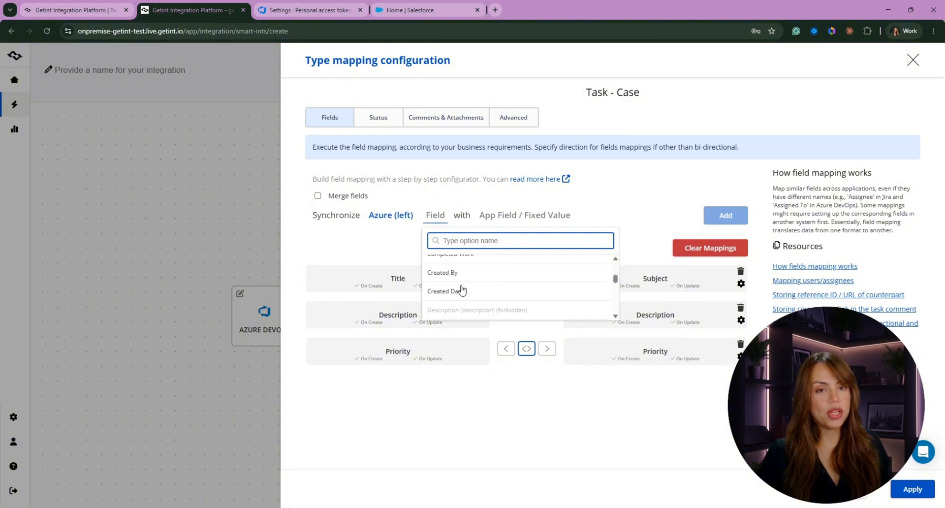
scroll(463, 291, "down", 10)
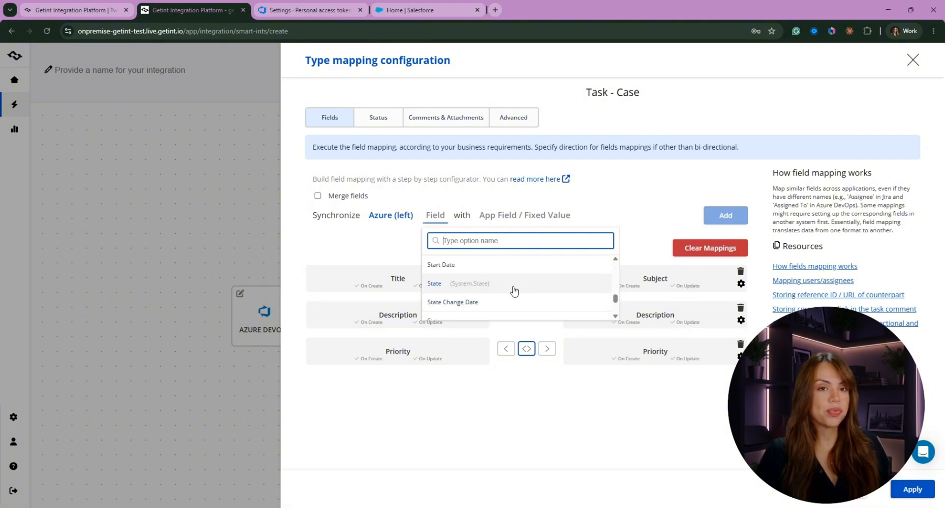
scroll(487, 295, "down", 2)
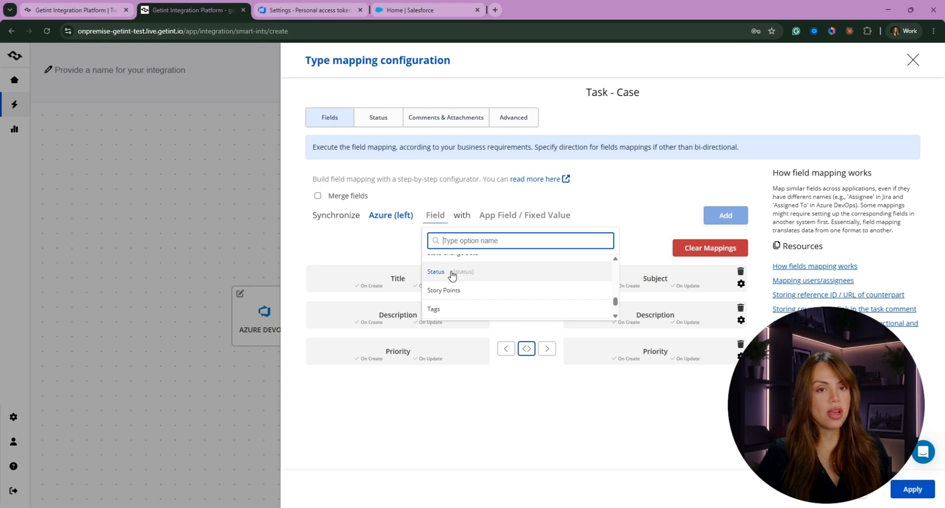
scroll(452, 276, "down", 3)
left_click(349, 257)
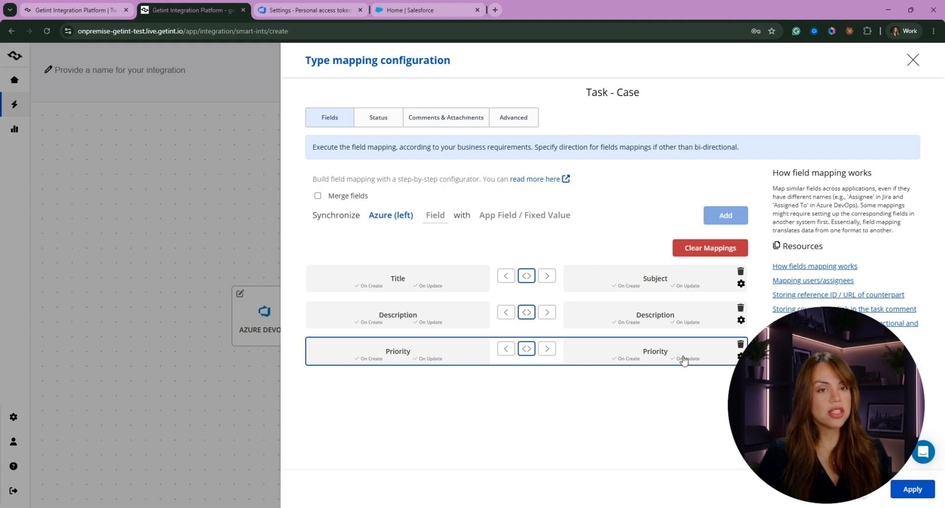
- Open the Priority field mapping and review the available Azure and Salesforce priority values
left_click(466, 357)
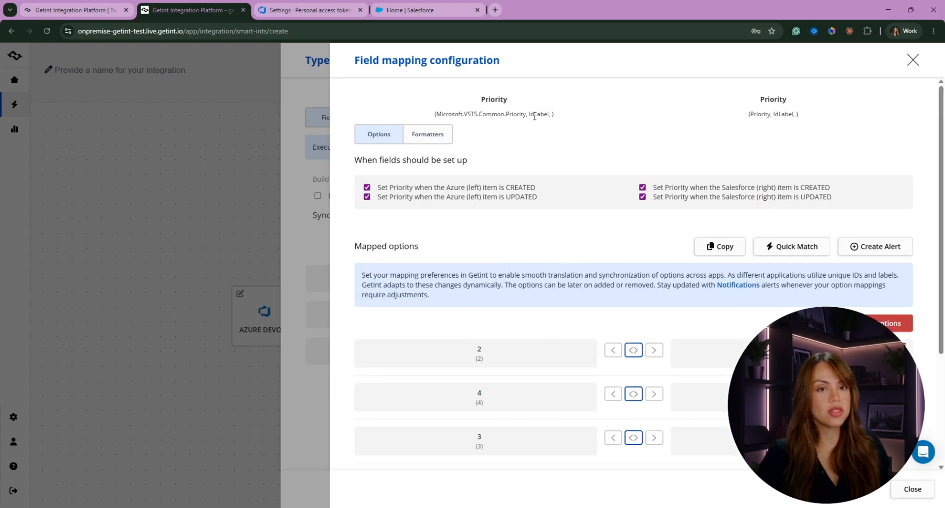
scroll(704, 325, "down", 1)
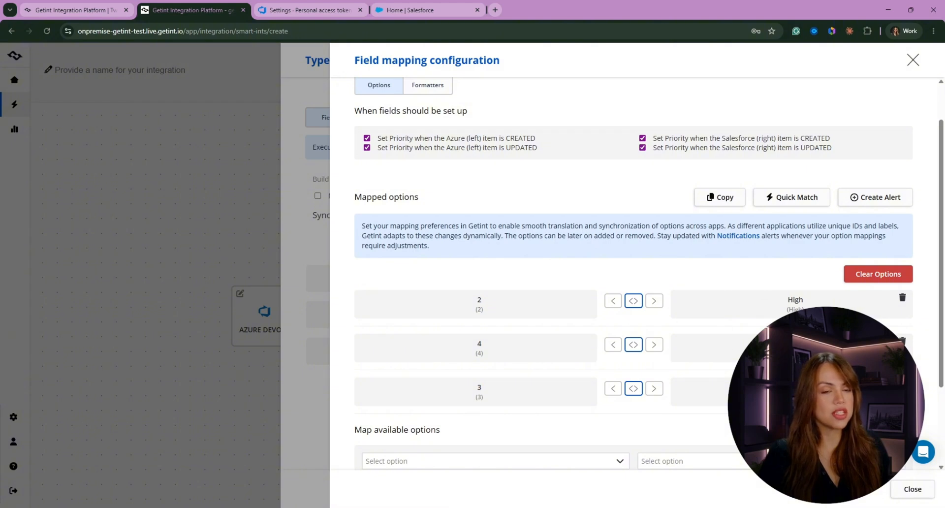
scroll(634, 274, "down", 2)
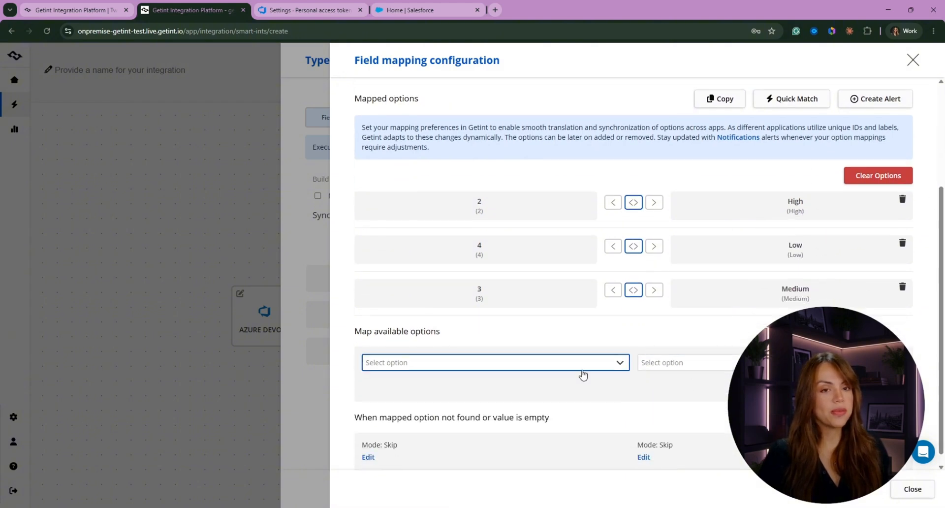
left_click(496, 366)
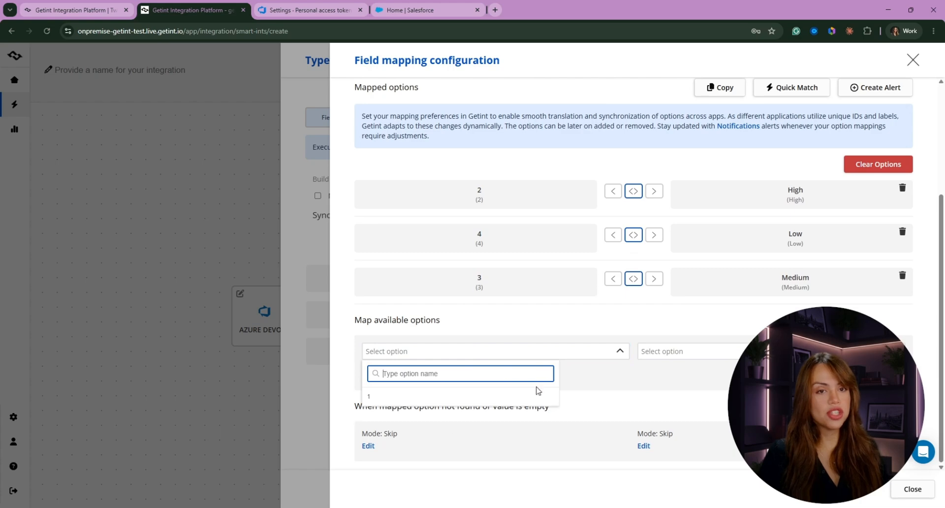
left_click(684, 351)
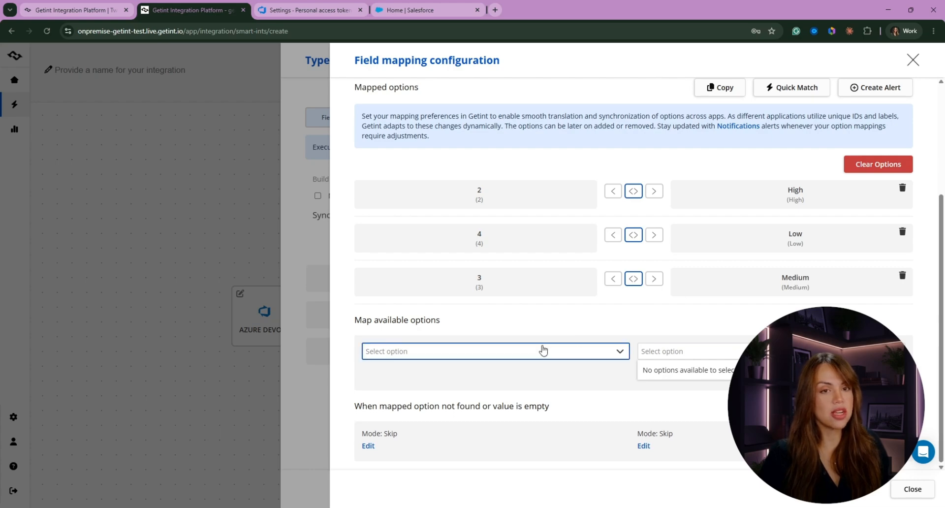
left_click(543, 351)
- Add Azure priority 1 to the row mapped to Salesforce High, then close
left_click(374, 396)
scroll(394, 192, "down", 2)
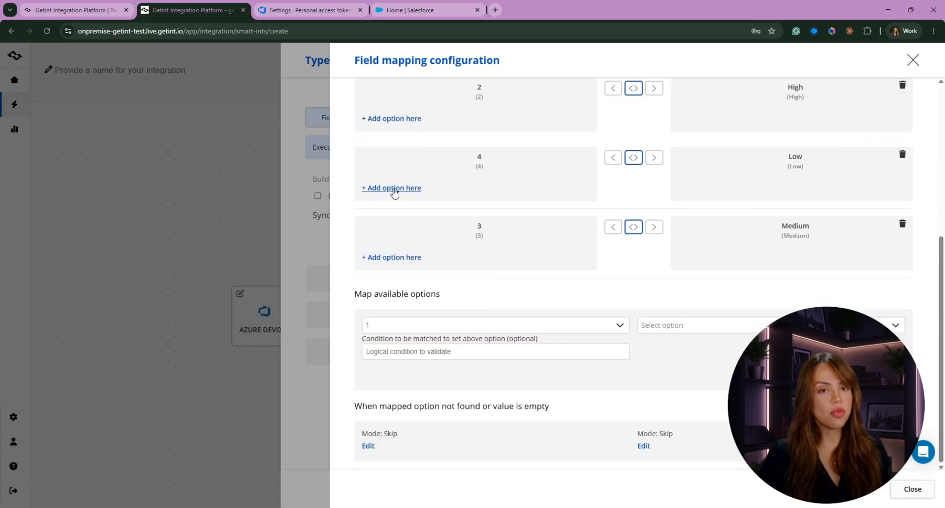
left_click(368, 352)
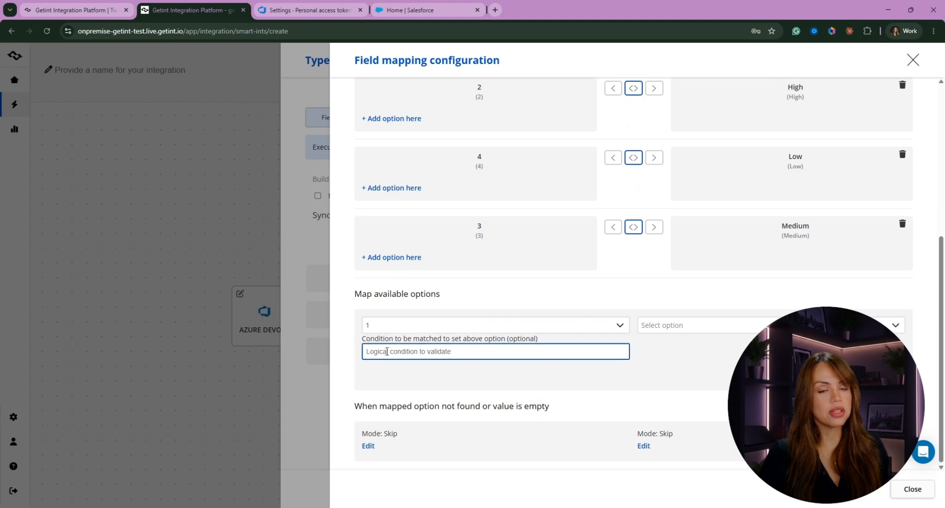
scroll(394, 212, "up", 2)
left_click(392, 217)
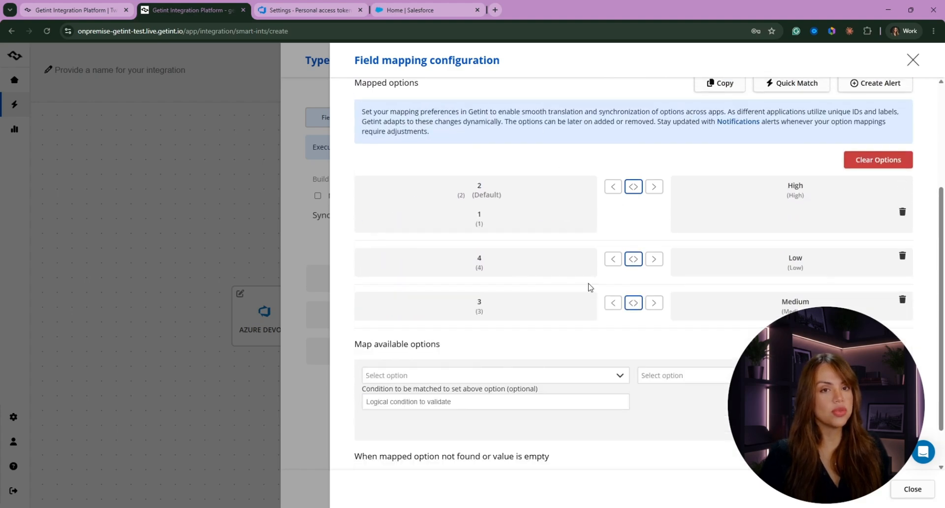
scroll(900, 472, "down", 1)
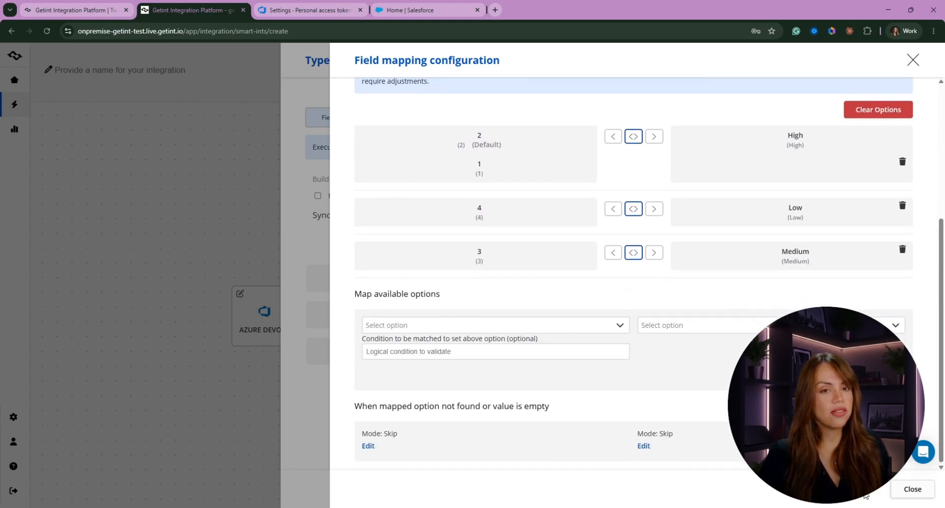
scroll(900, 458, "up", 3)
scroll(707, 333, "up", 1)
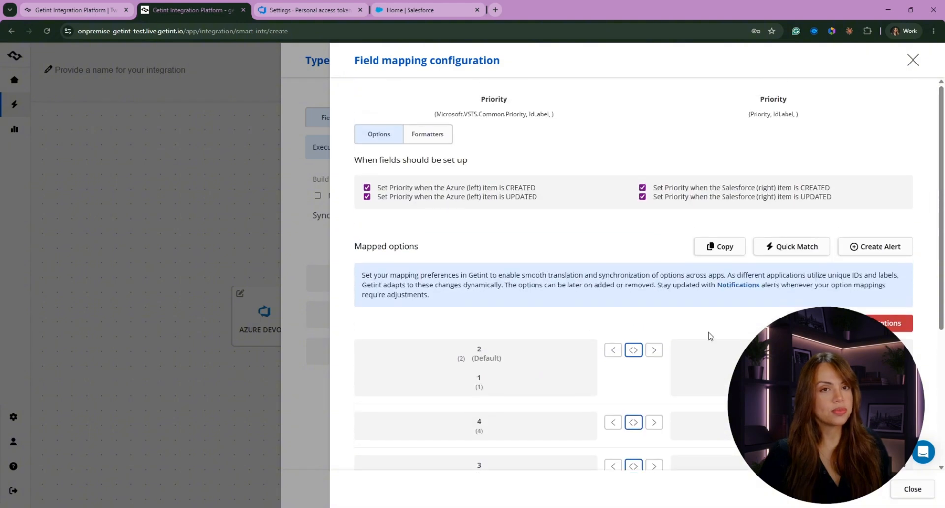
left_click(912, 489)
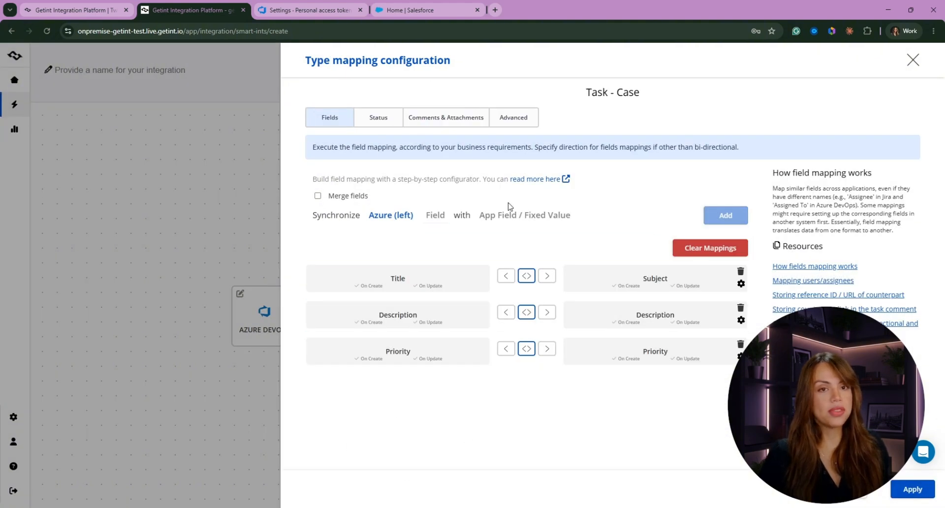
- On the Status tab, map Azure status Active to Salesforce status Working
left_click(384, 115)
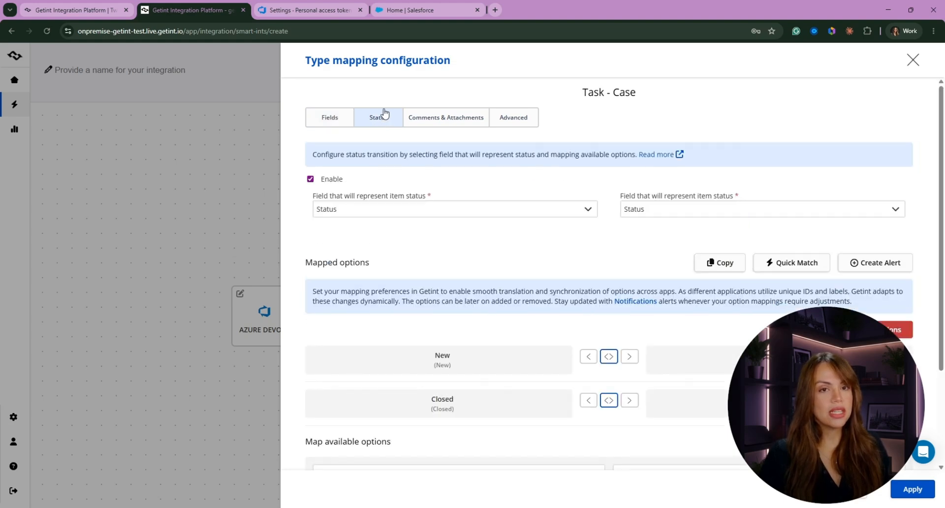
scroll(787, 211, "down", 3)
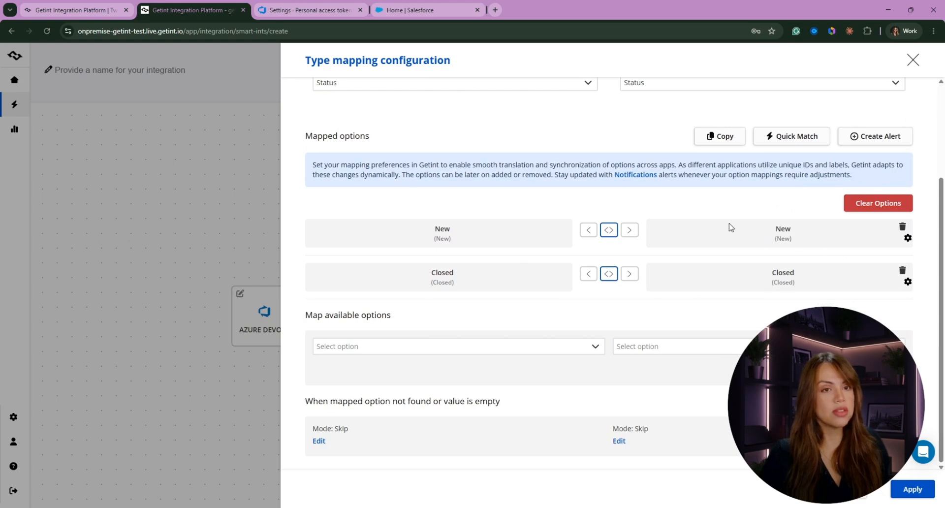
left_click(478, 347)
left_click(374, 392)
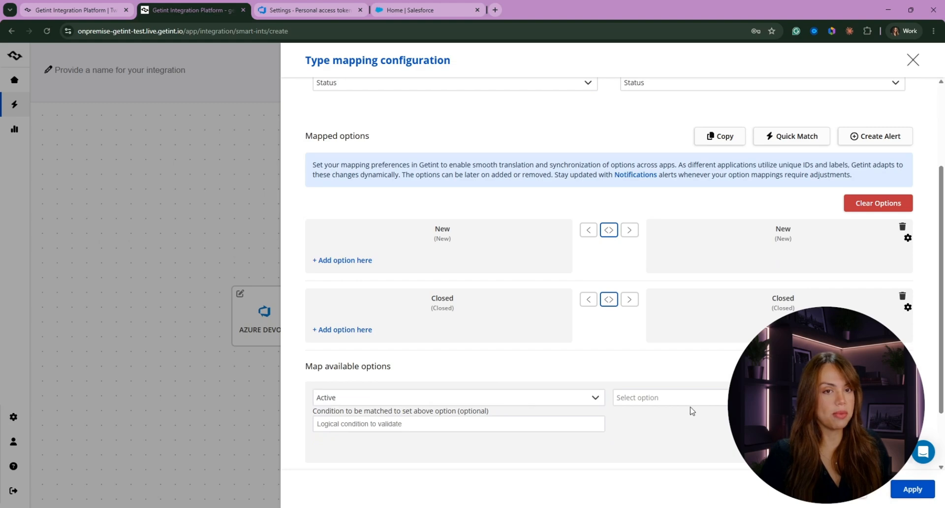
scroll(635, 412, "down", 2)
left_click(646, 321)
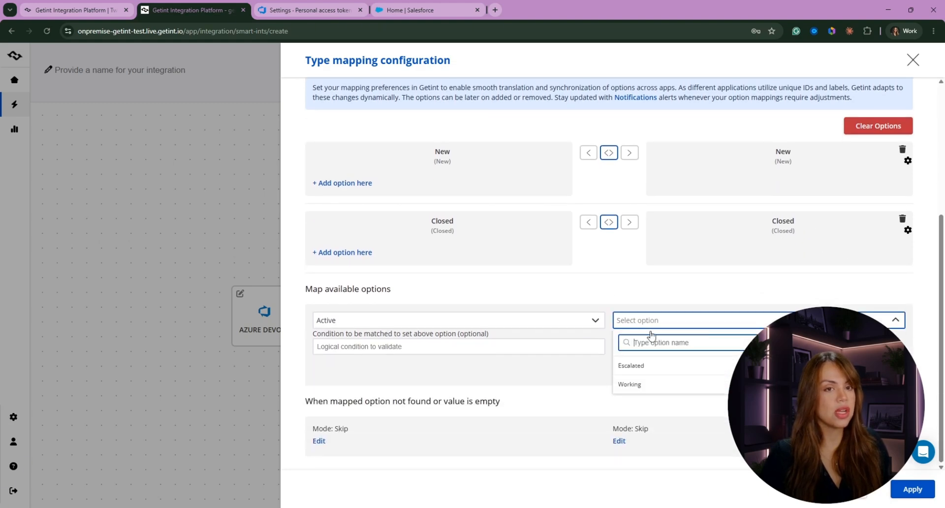
left_click(637, 384)
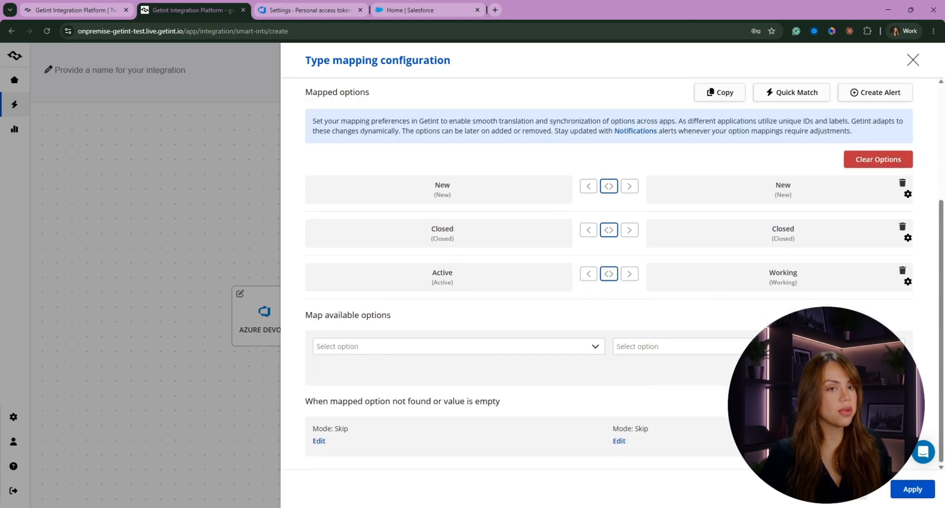
- Add Azure status Removed to the row mapped to Closed
left_click(432, 347)
left_click(361, 390)
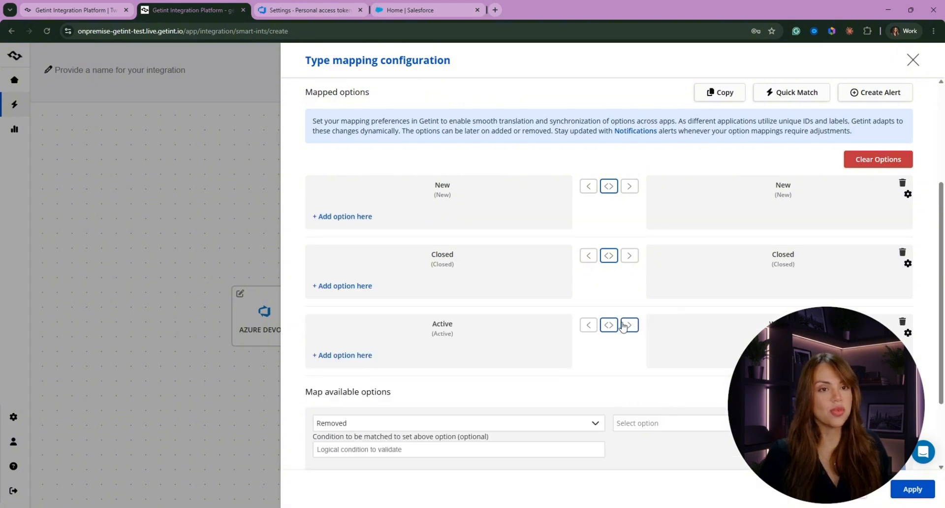
left_click(346, 293)
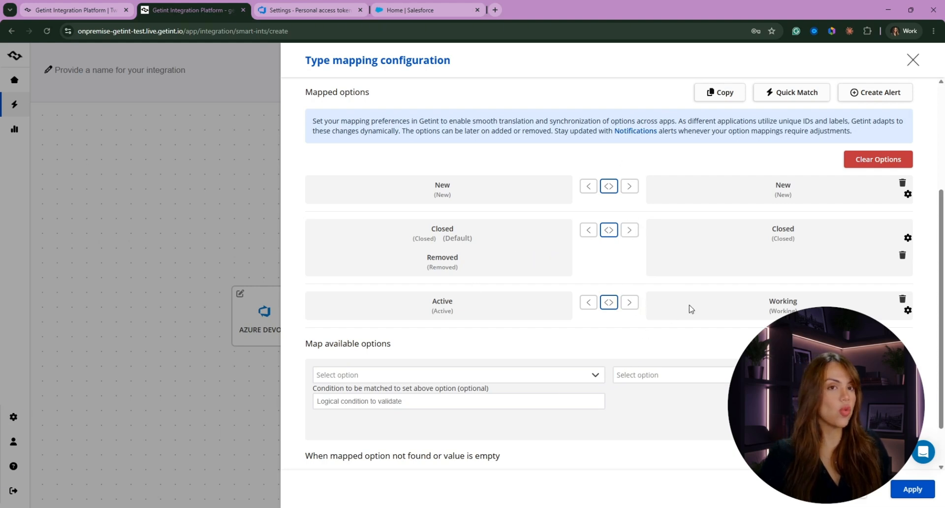
scroll(334, 304, "up", 2)
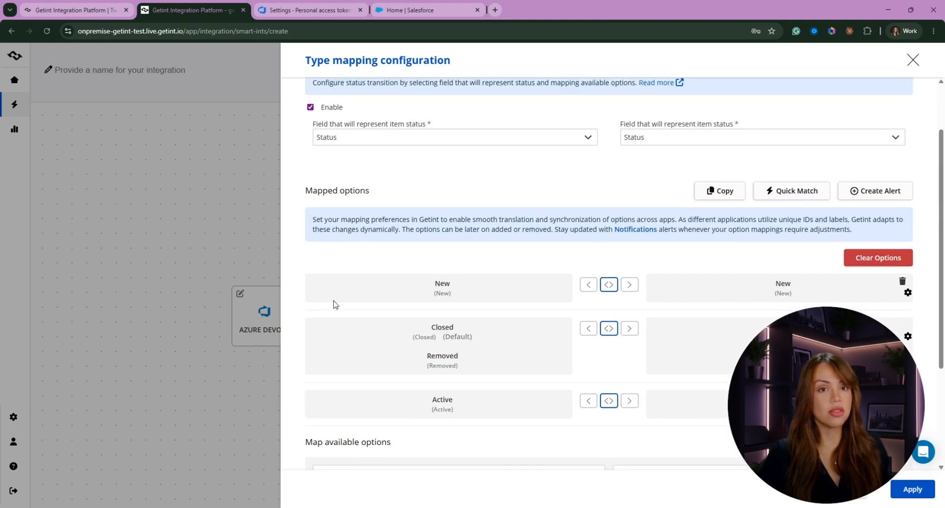
- Try the sync direction arrows, then set New, Closed and Active back to two-way
left_click(629, 286)
left_click(633, 331)
left_click(631, 402)
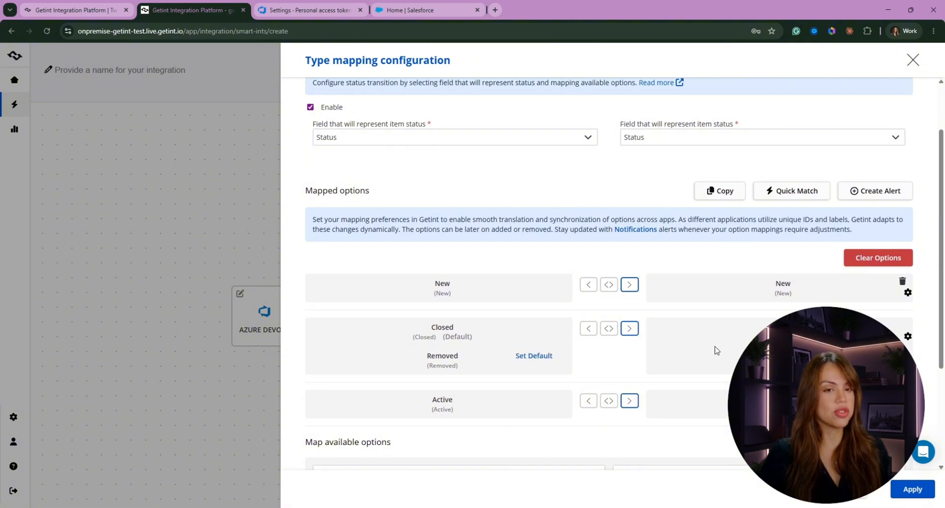
left_click(615, 402)
left_click(588, 400)
left_click(588, 328)
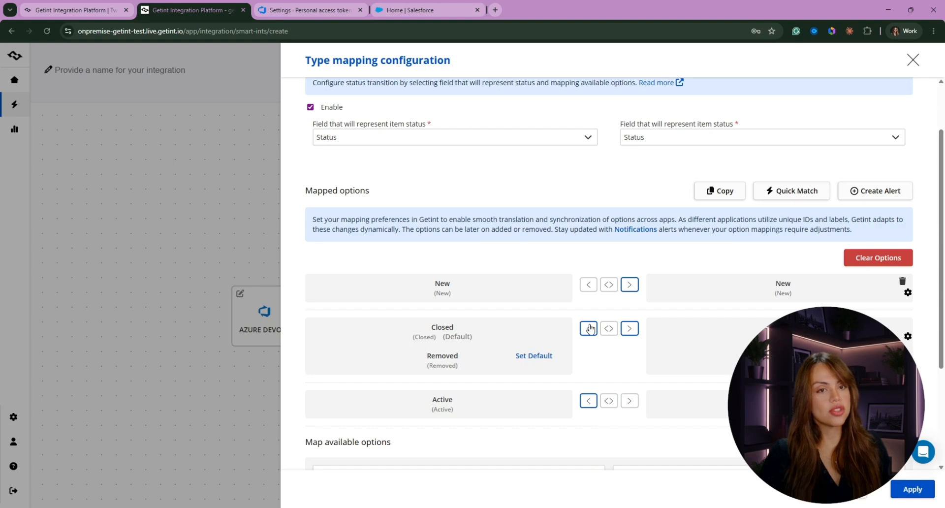
left_click(589, 285)
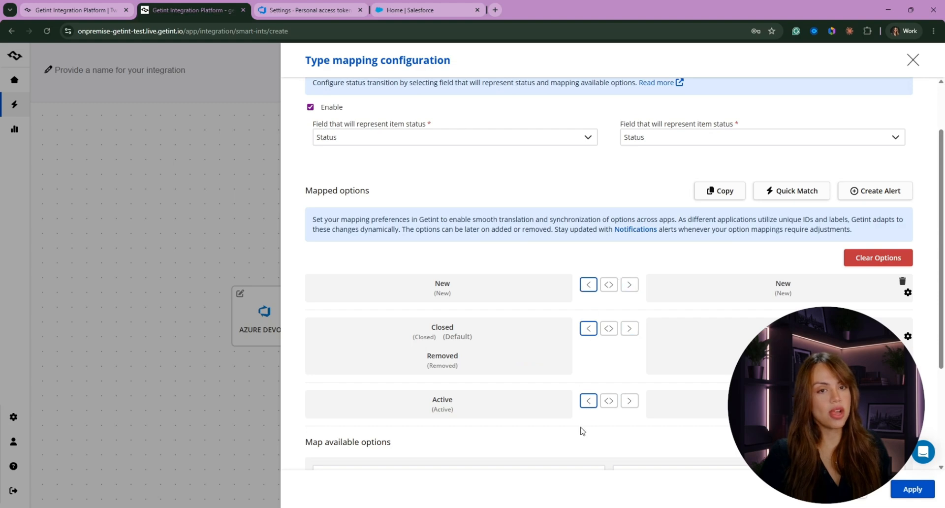
left_click(609, 401)
left_click(609, 328)
left_click(610, 285)
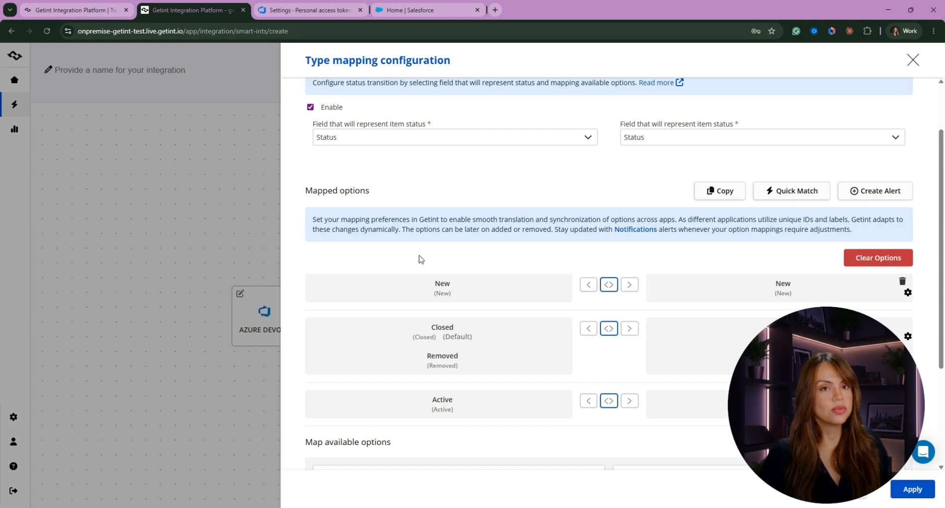
scroll(421, 259, "up", 2)
scroll(665, 160, "down", 5)
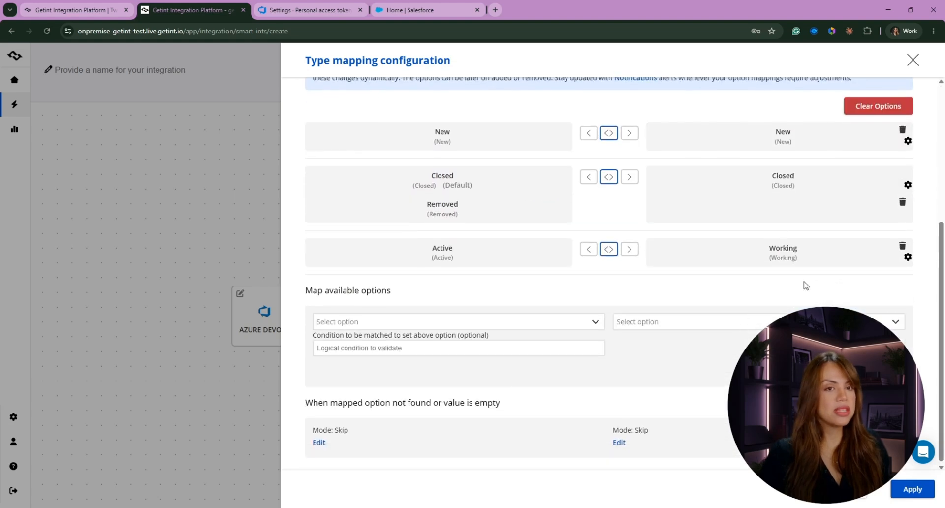
scroll(806, 286, "up", 5)
- Confirm comment and attachment sync stay on Both ways, then apply the Task–Case mapping
left_click(451, 122)
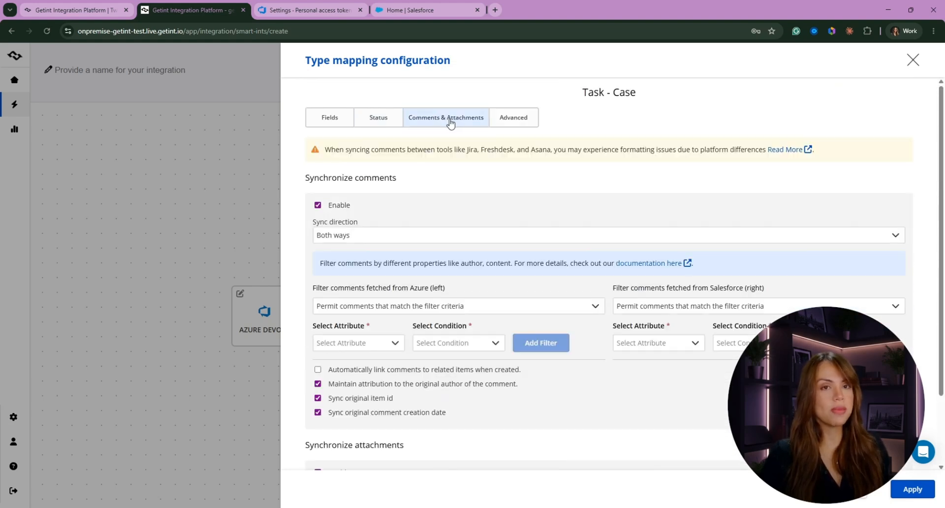
left_click(325, 237)
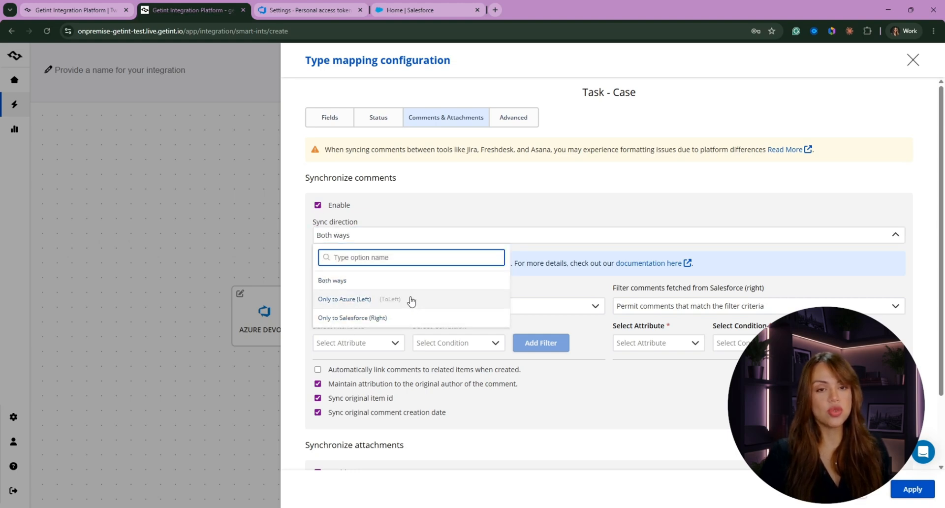
left_click(522, 181)
scroll(525, 227, "down", 2)
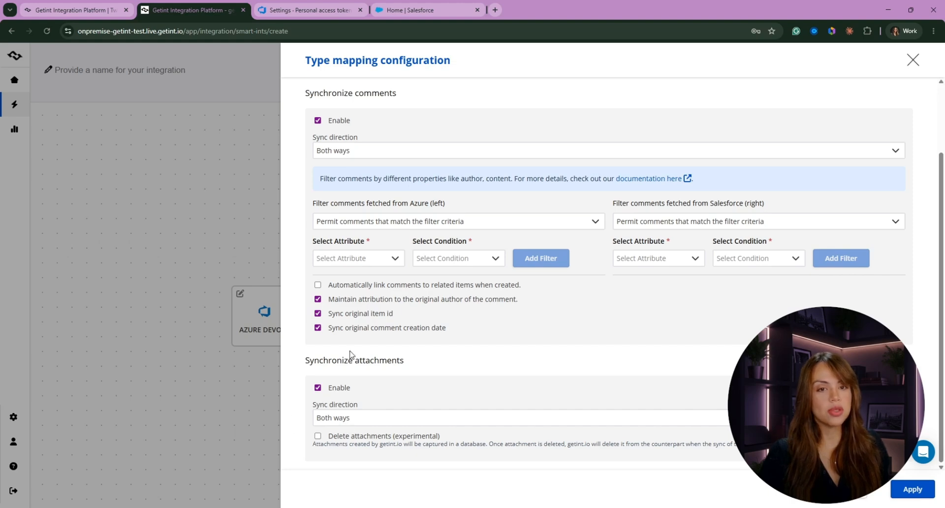
left_click(350, 419)
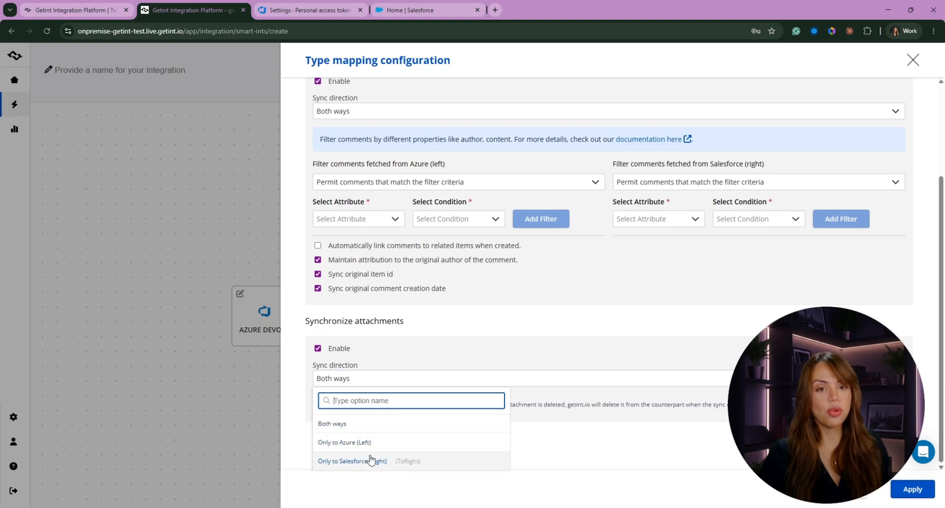
scroll(418, 291, "up", 3)
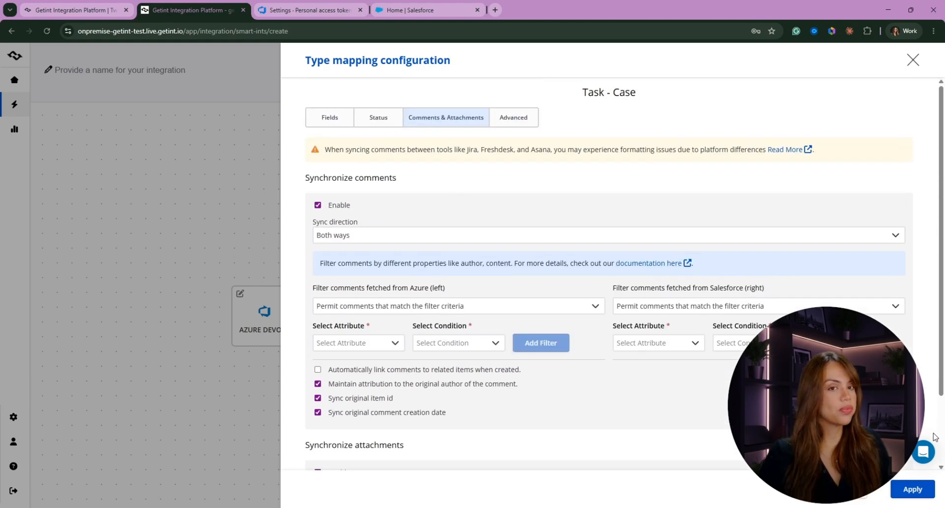
scroll(419, 335, "down", 2)
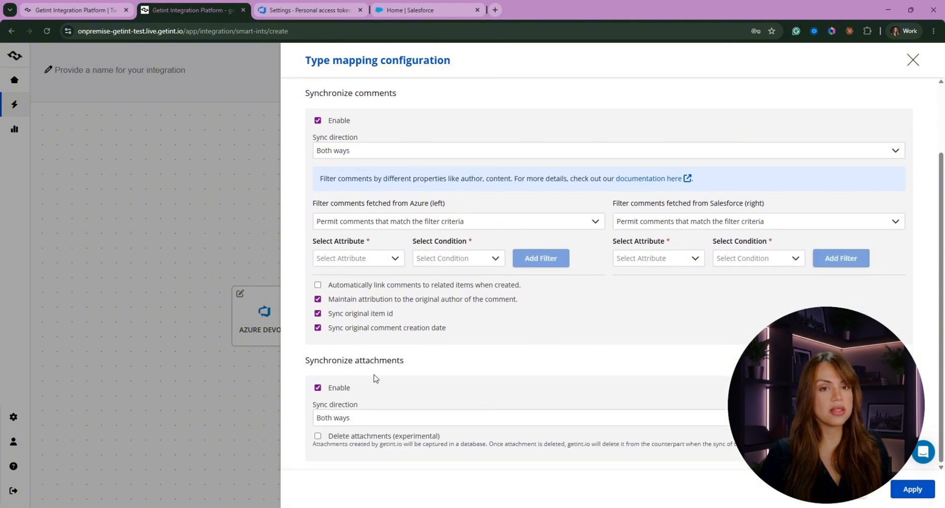
left_click(921, 493)
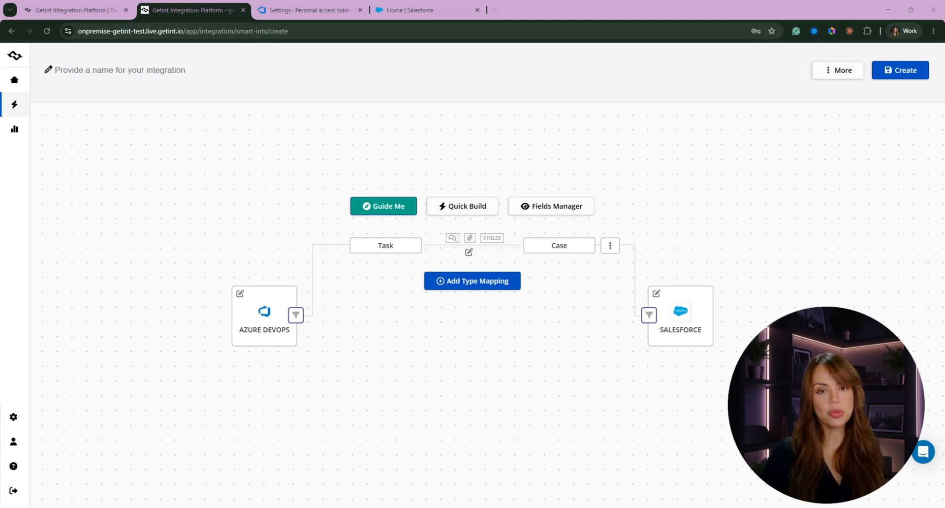
- Title the integration 'Demo Salesforce' and open the Azure DevOps items filter
left_click(119, 70)
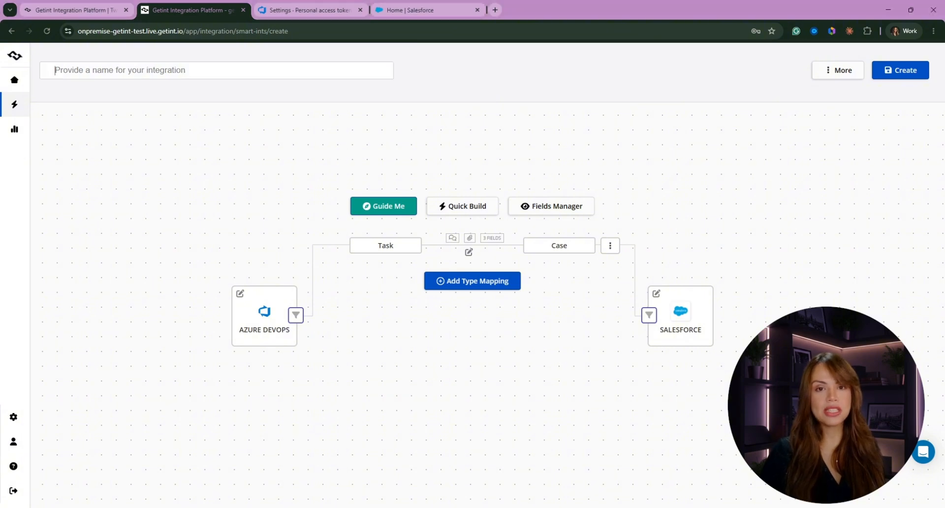
type("Demo Salesforce")
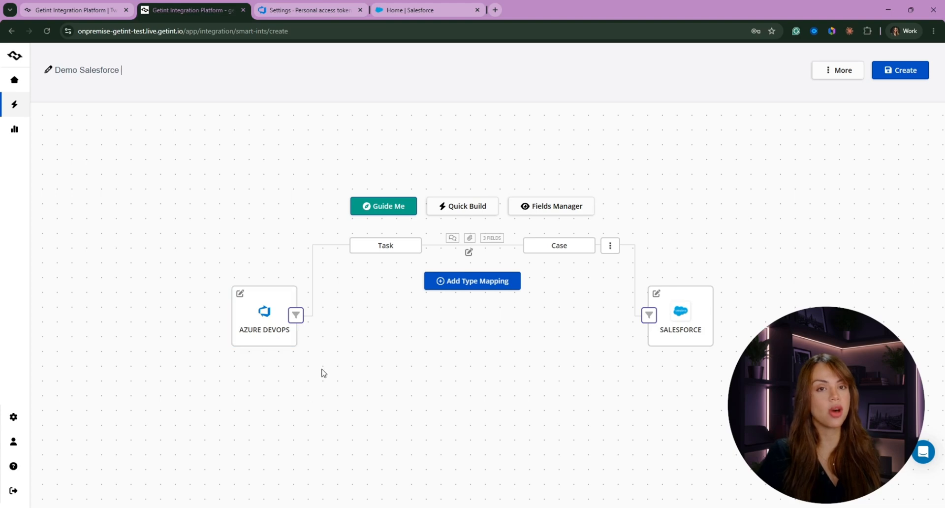
left_click(296, 316)
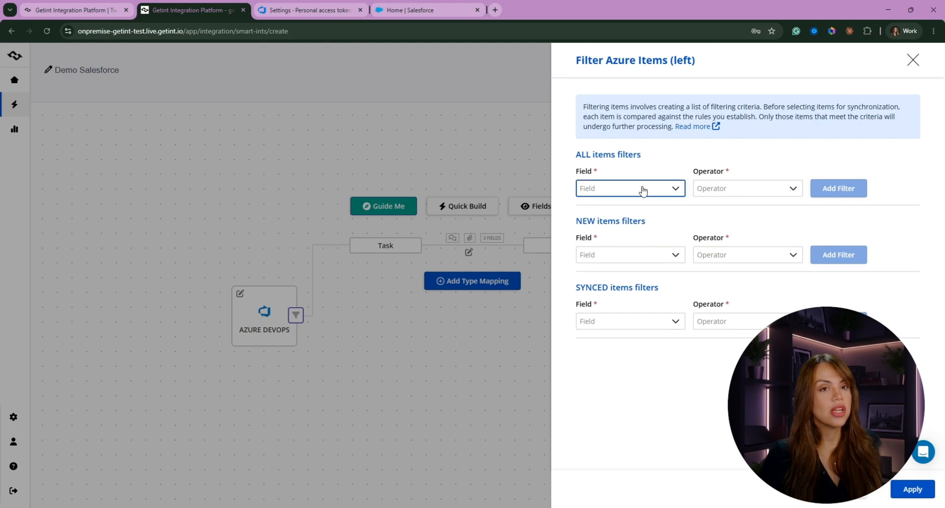
- Add an ALL-items Azure filter of Tags contains 'sync' and apply it
left_click(613, 188)
scroll(624, 249, "down", 5)
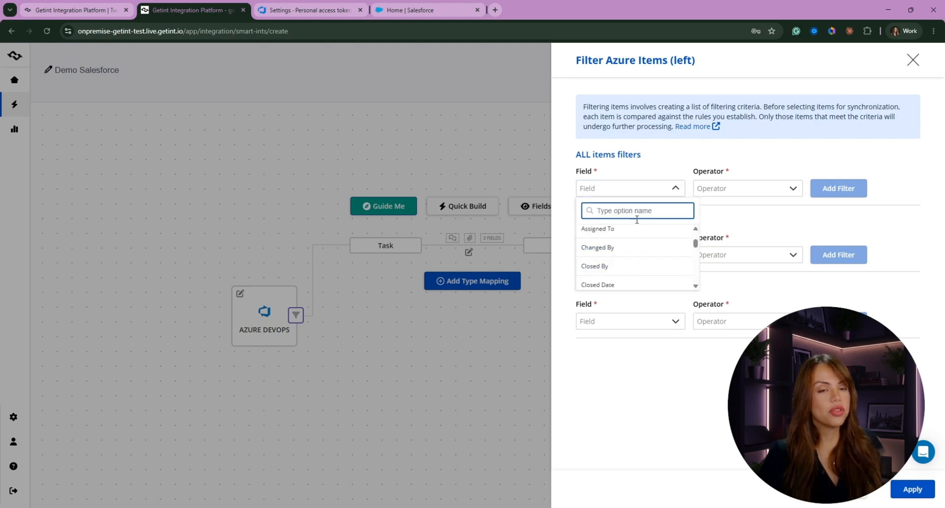
type("tag")
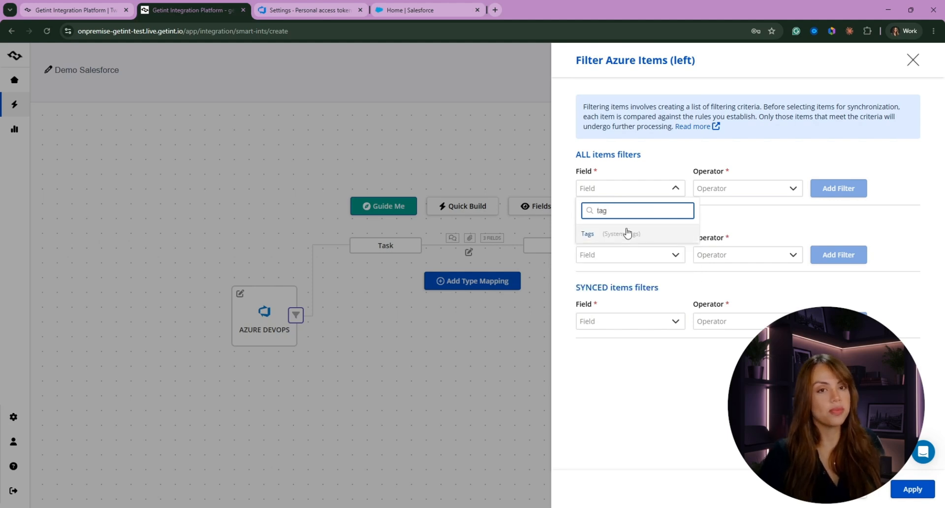
left_click(626, 232)
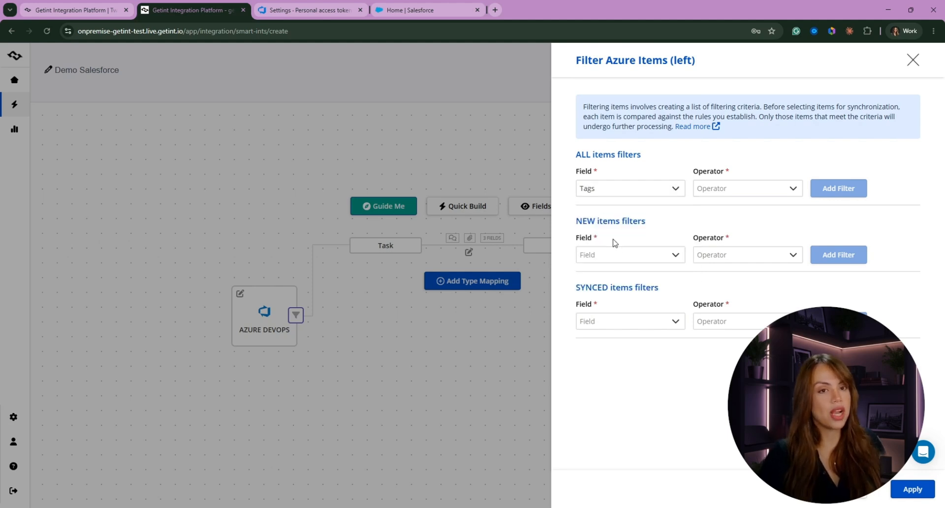
left_click(792, 189)
left_click(730, 238)
left_click(813, 188)
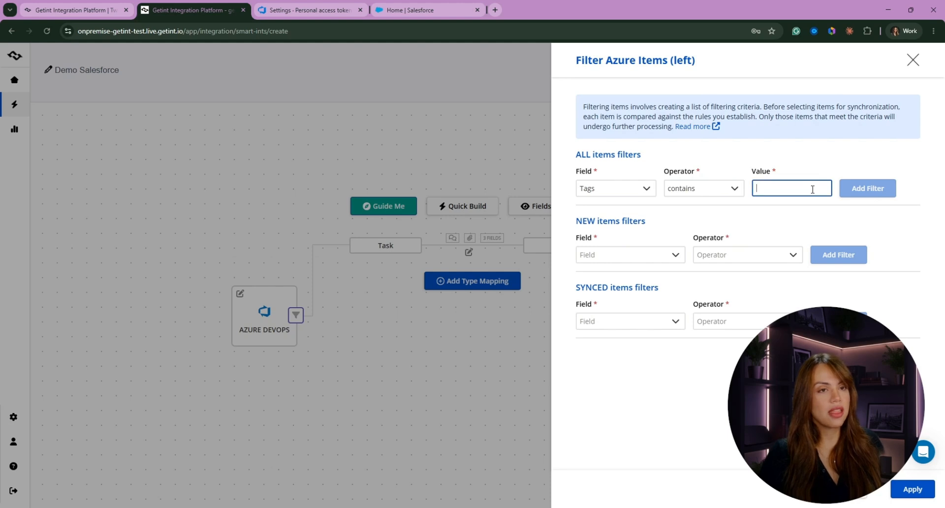
type("sync")
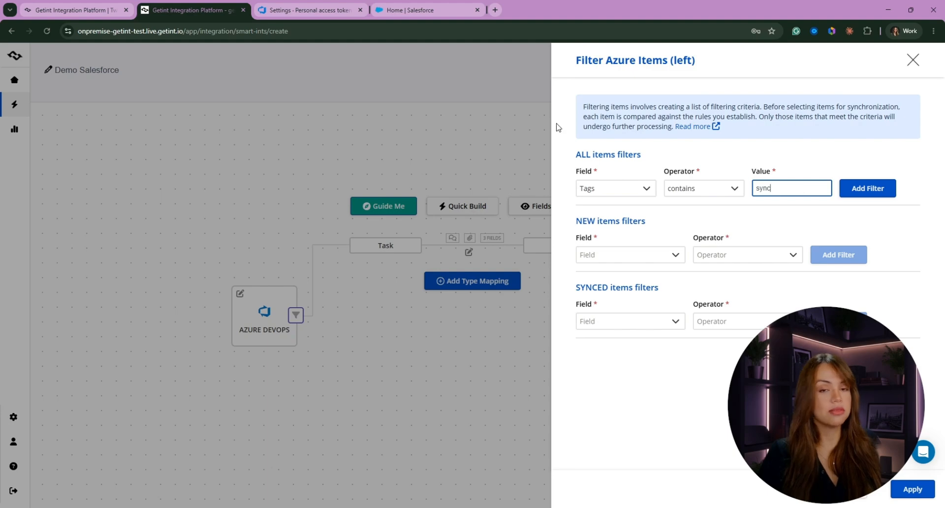
left_click(864, 499)
- Browse the Salesforce filter's Field and Operator lists, then close it without adding a criterion
left_click(649, 315)
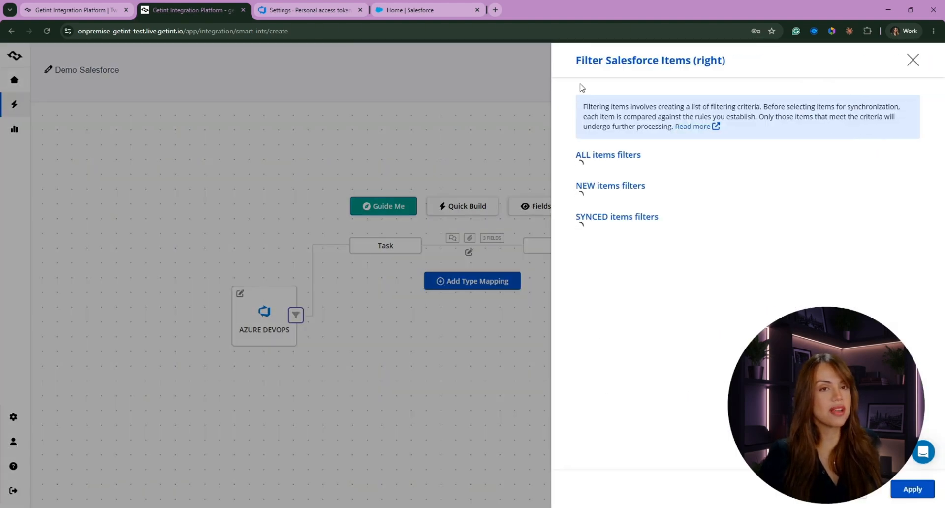
left_click(622, 190)
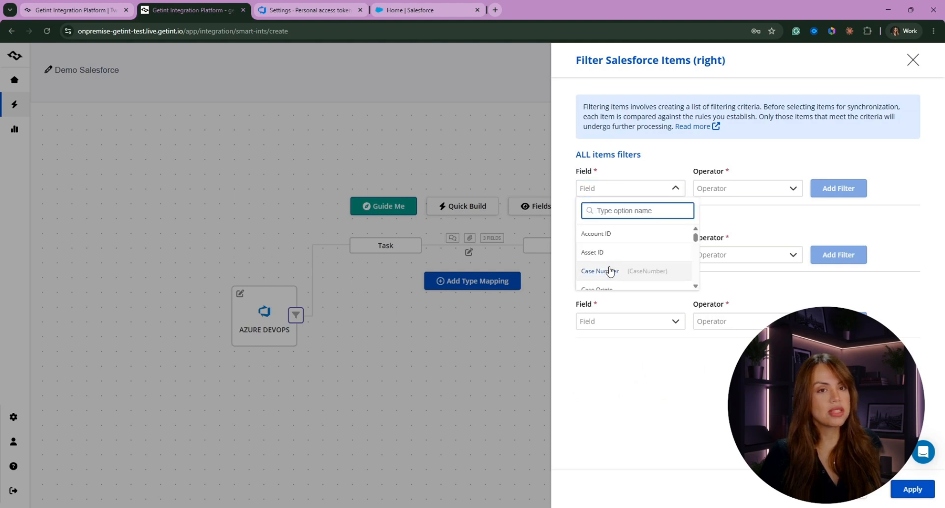
scroll(609, 256, "down", 5)
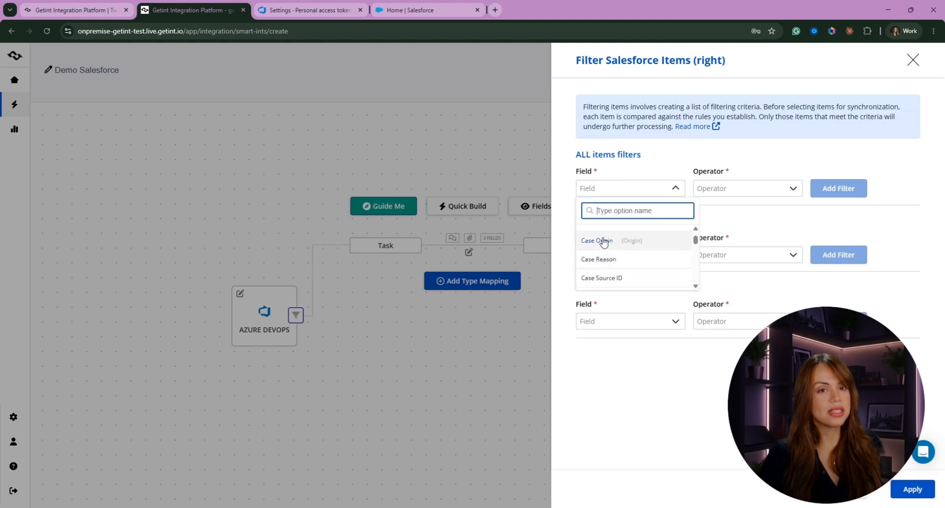
left_click(741, 192)
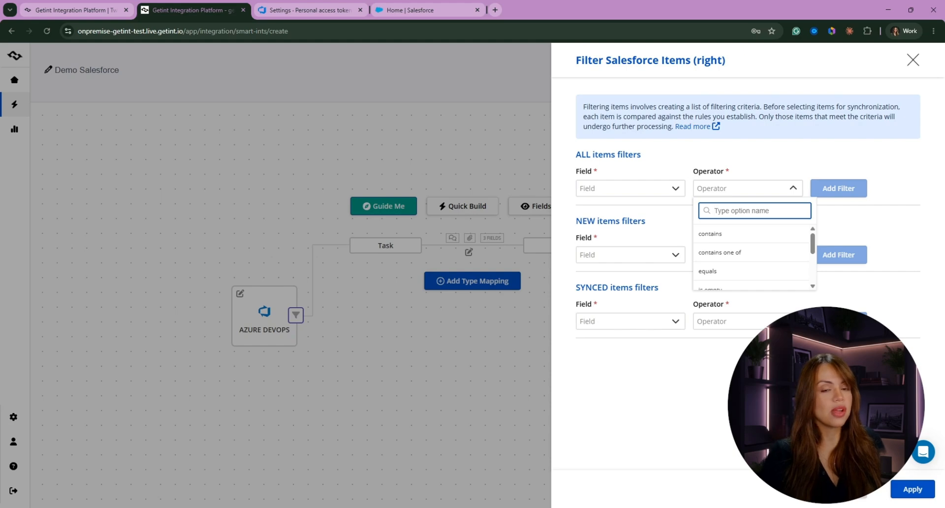
left_click(368, 412)
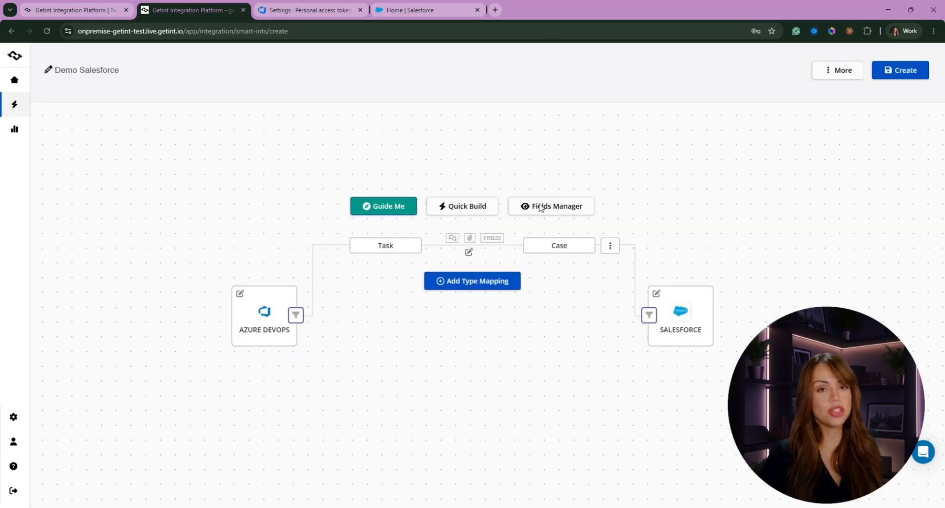
- Create the Demo Salesforce integration and view Latest runs, showing run #316131 successful
left_click(905, 75)
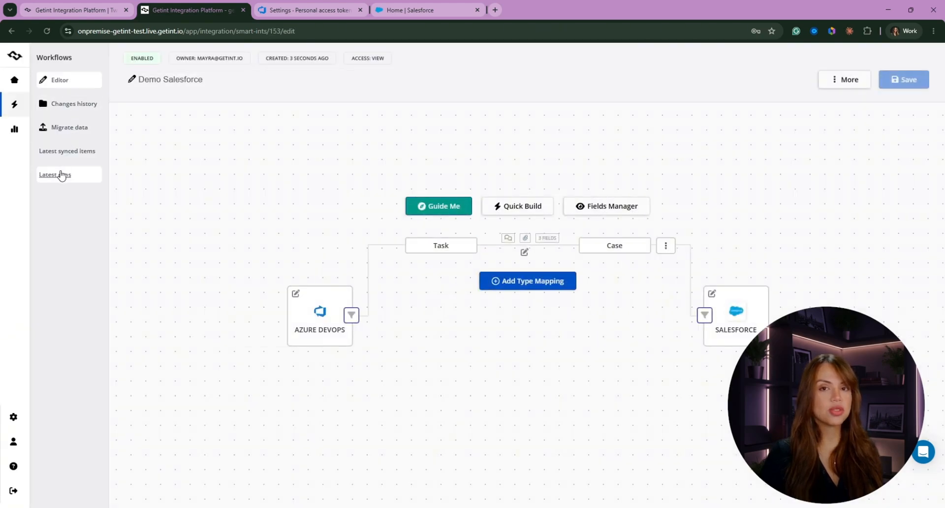
left_click(61, 175)
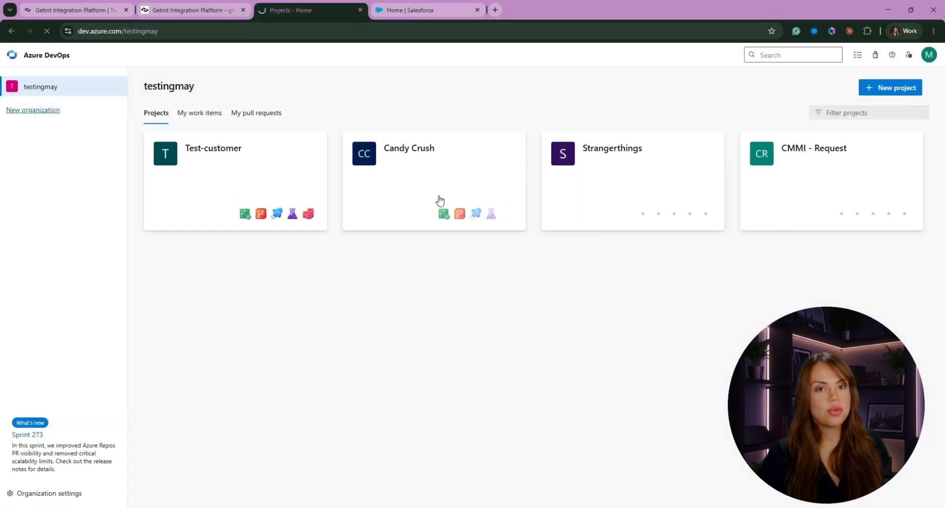
- In the Test-customer project's Work items, start a new Task
left_click(250, 147)
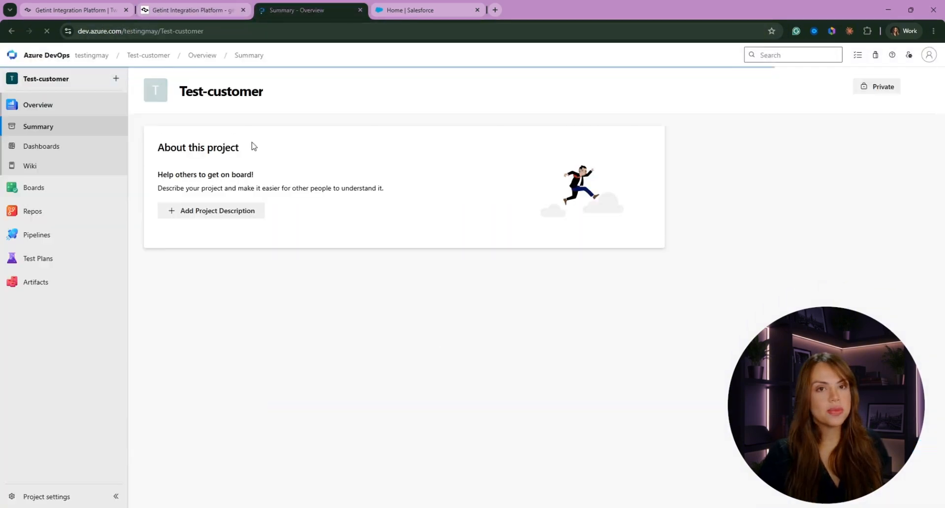
left_click(44, 146)
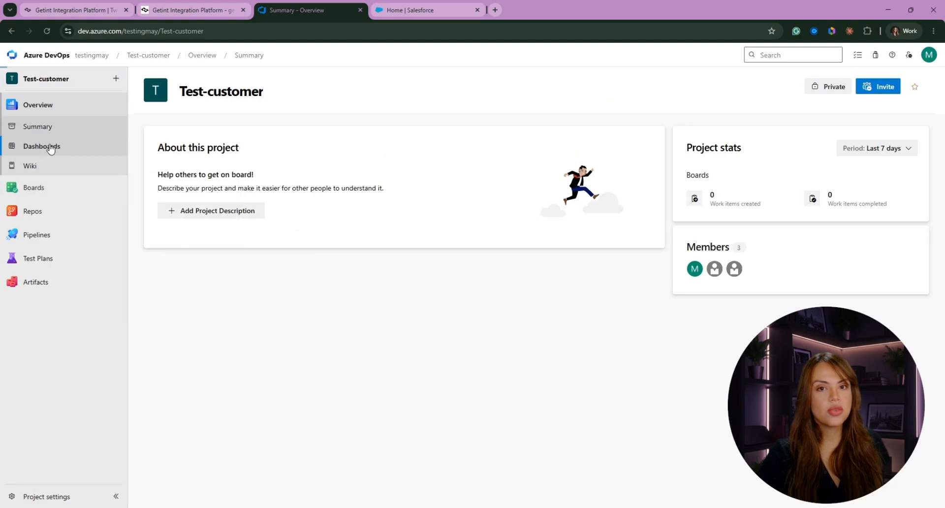
left_click(54, 192)
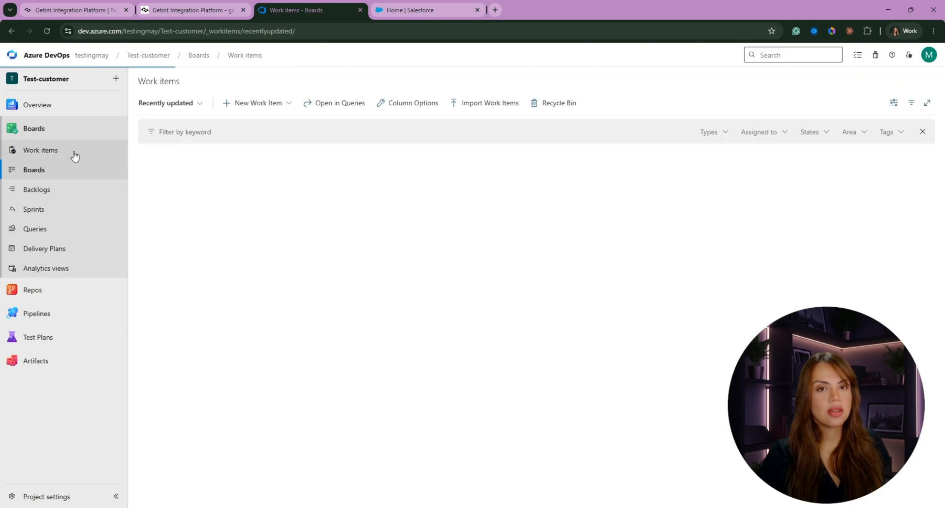
left_click(232, 104)
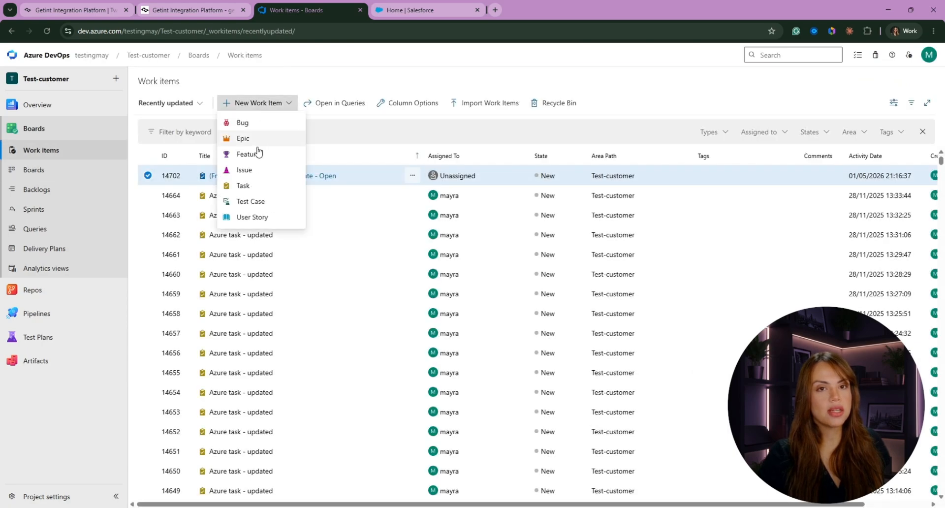
left_click(252, 186)
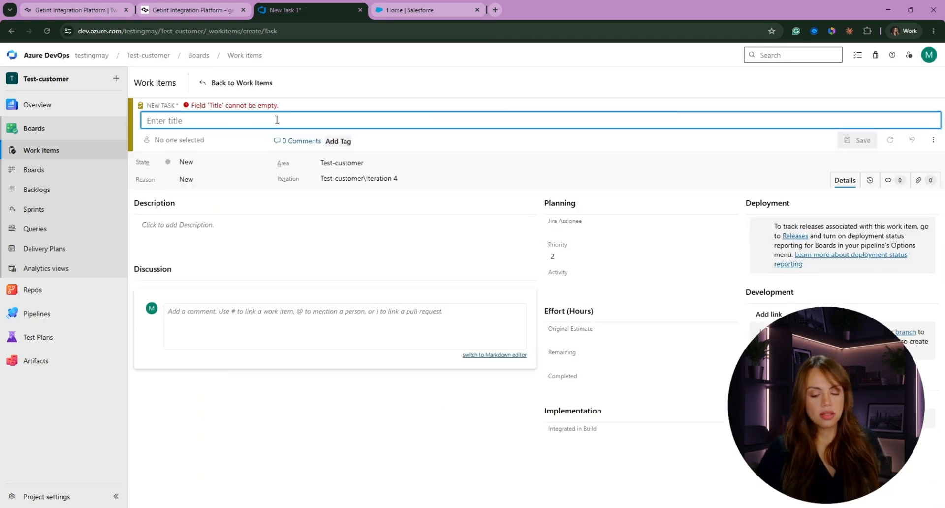
- Title the task 'Demo Getint', describe it 'Describing the problem as we go', and save it
type("Demo Getint")
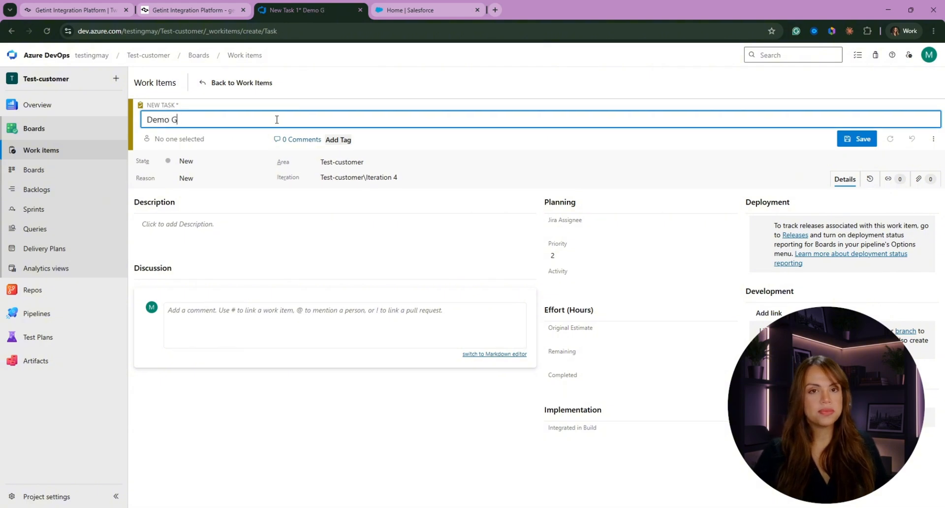
left_click(207, 161)
left_click(359, 205)
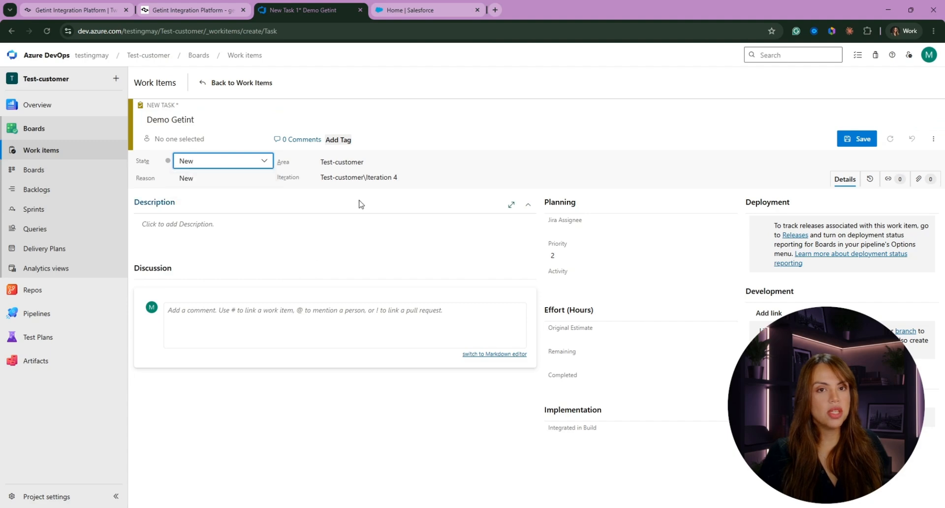
left_click(196, 202)
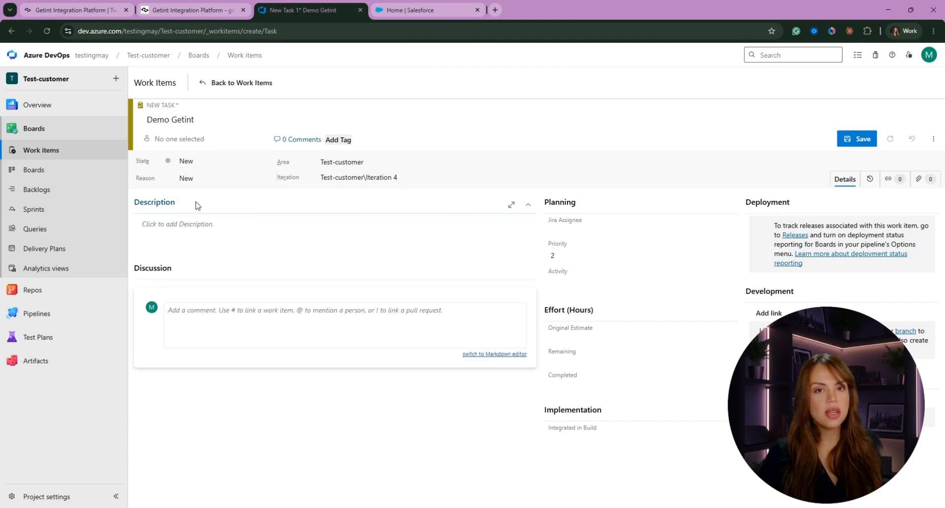
left_click(188, 226)
type("De")
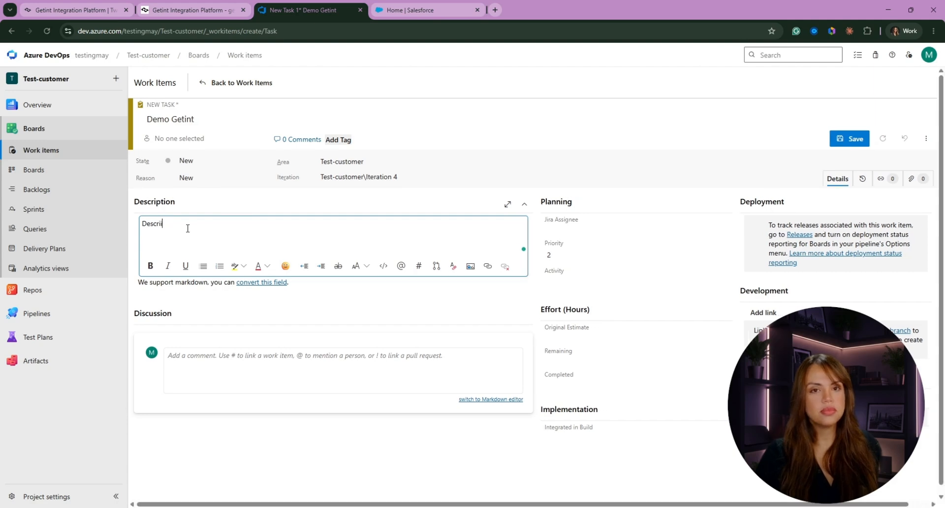
type("scribing the problem as we go")
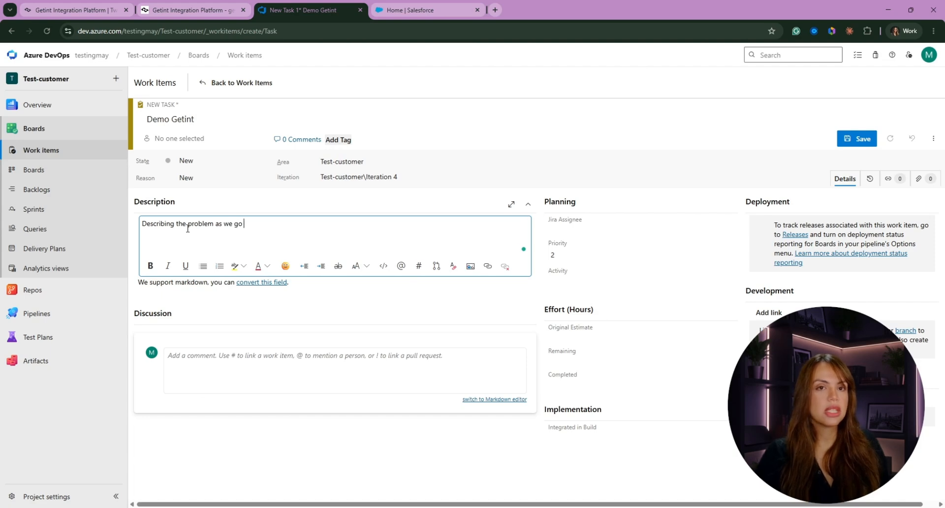
left_click(382, 300)
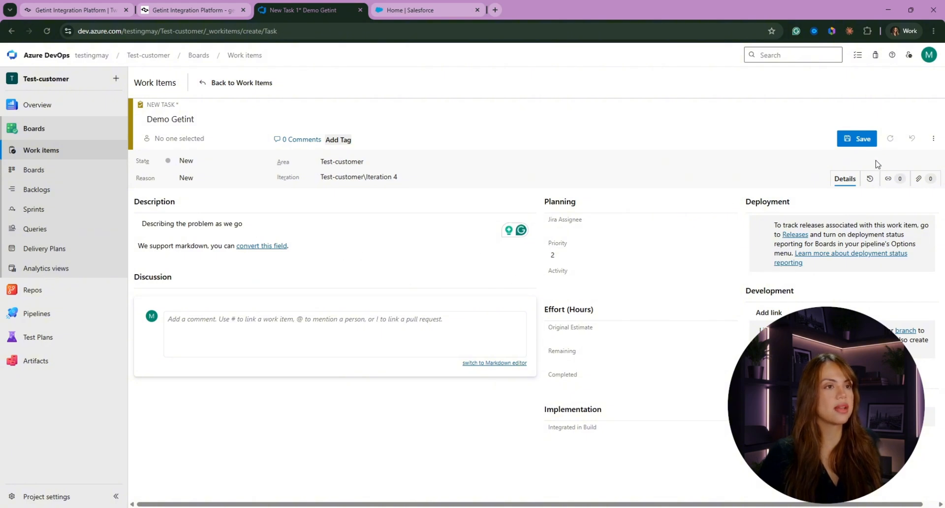
left_click(918, 180)
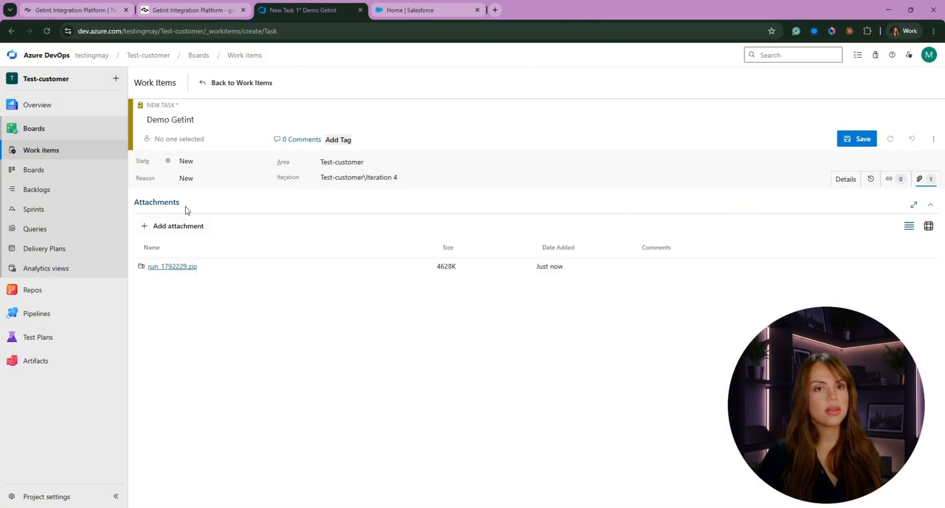
left_click(857, 140)
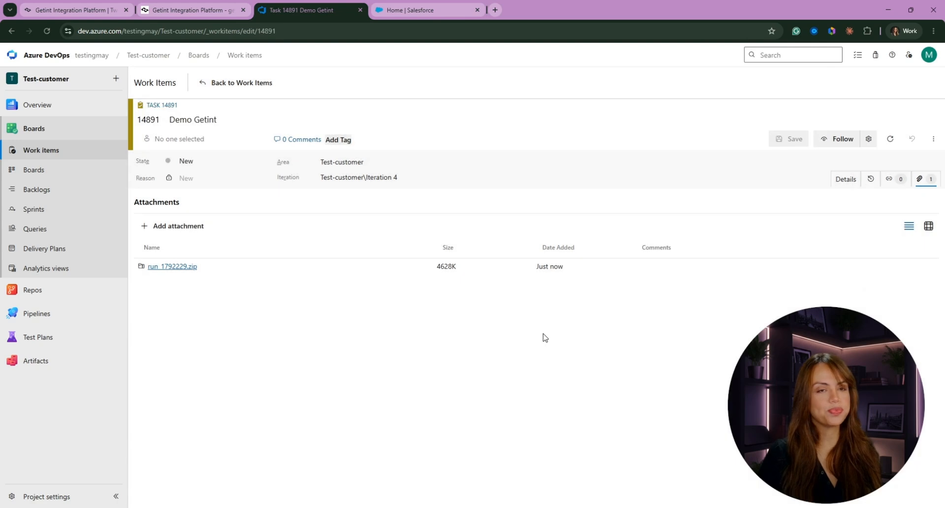
- Open run #316133's details, showing Task 14891 synced into a new Salesforce Case
left_click(164, 11)
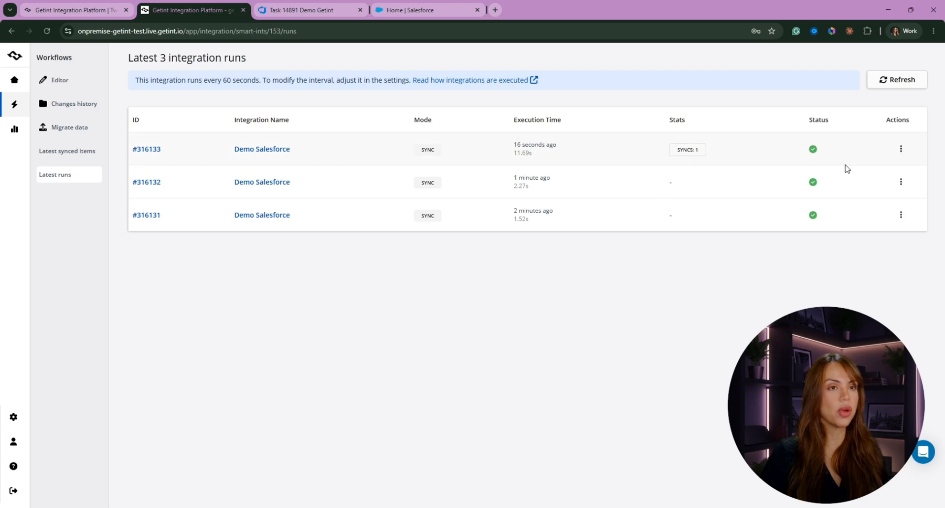
left_click(901, 149)
left_click(865, 151)
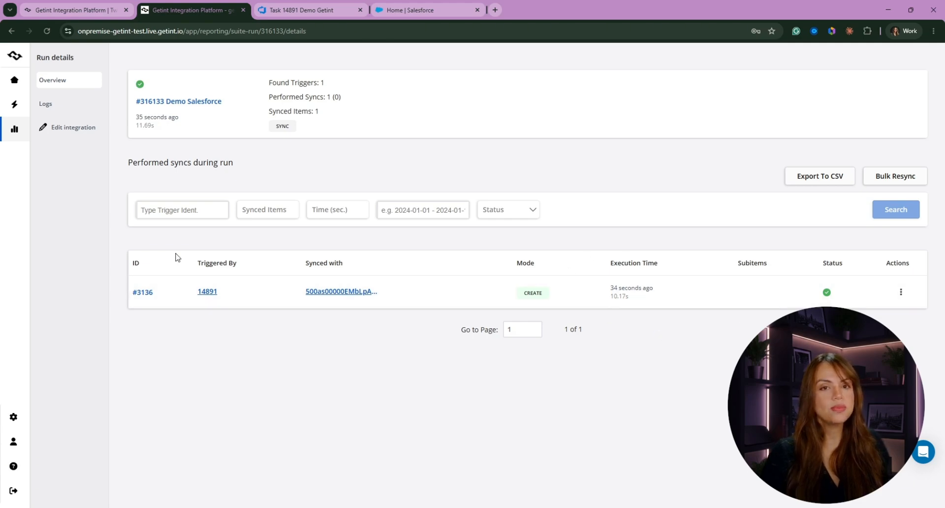
- Follow the run's synced Salesforce item link to open the 'Demo Getint' case
left_click(207, 292)
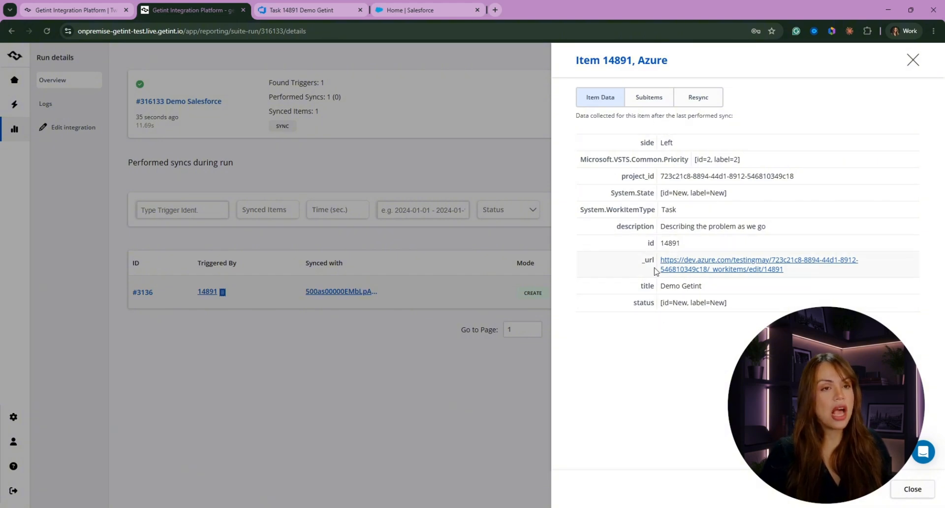
left_click(244, 325)
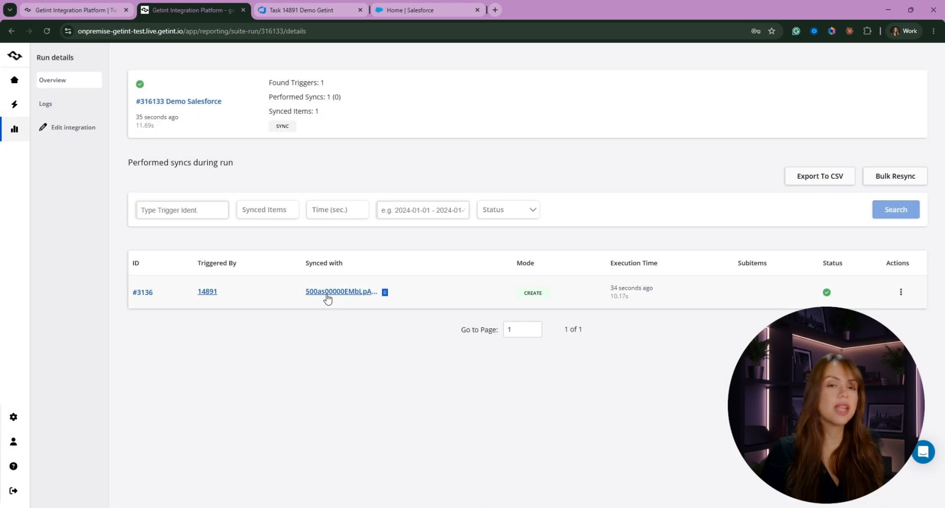
left_click(327, 291)
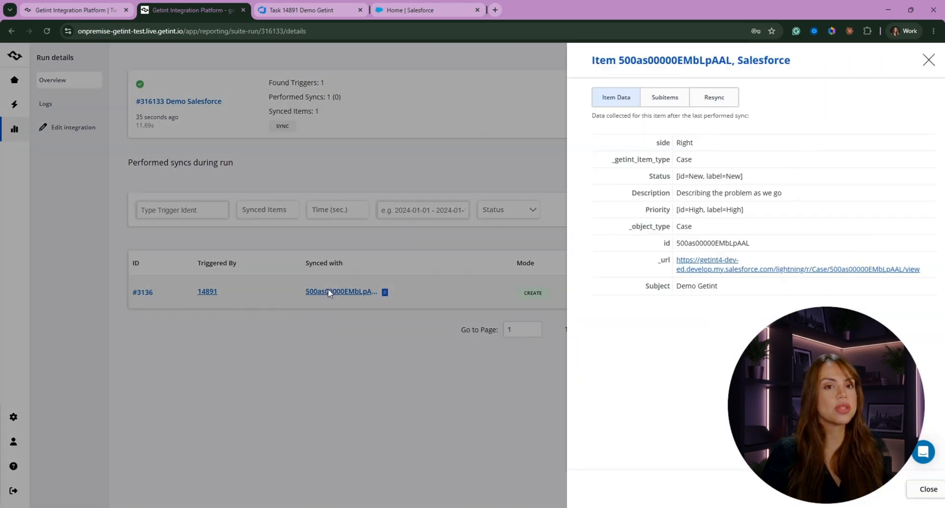
left_click(704, 264)
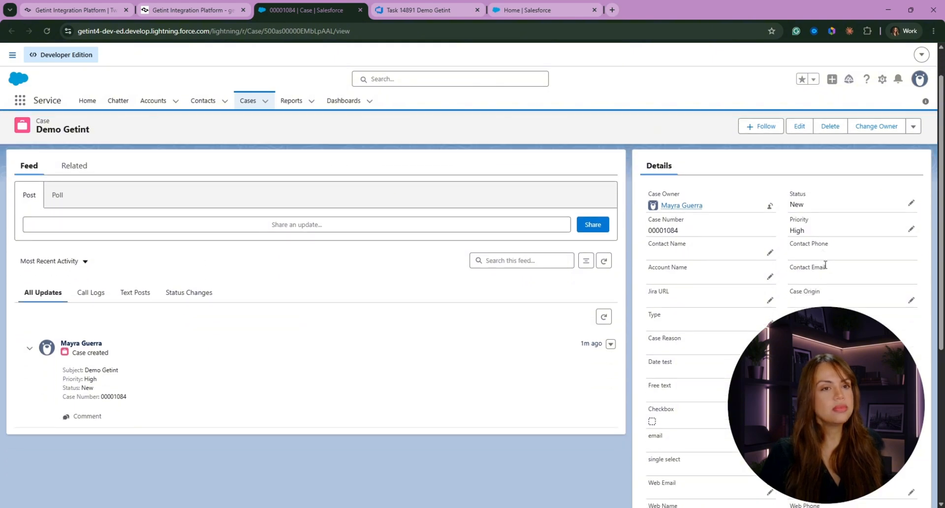
- Edit the case and change its Status from New to Working
scroll(662, 170, "down", 6)
scroll(727, 452, "up", 3)
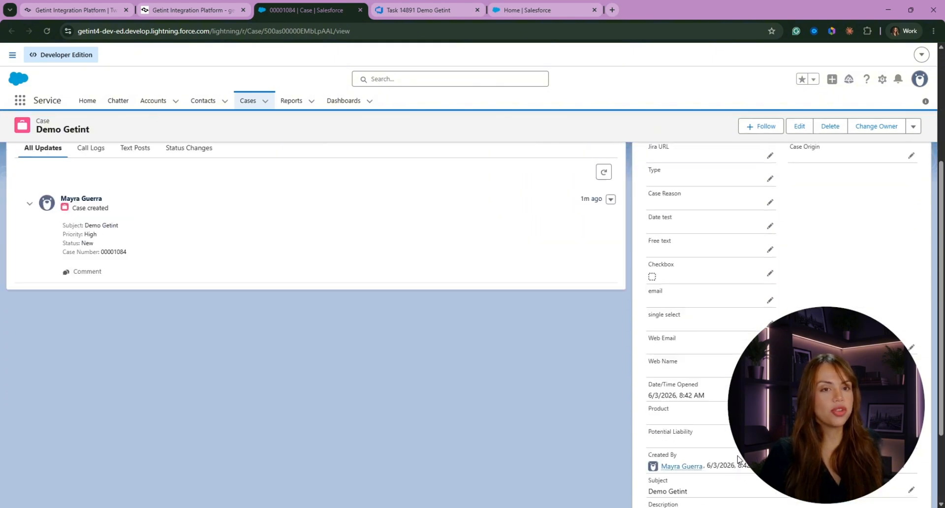
scroll(728, 452, "down", 3)
scroll(729, 452, "up", 1)
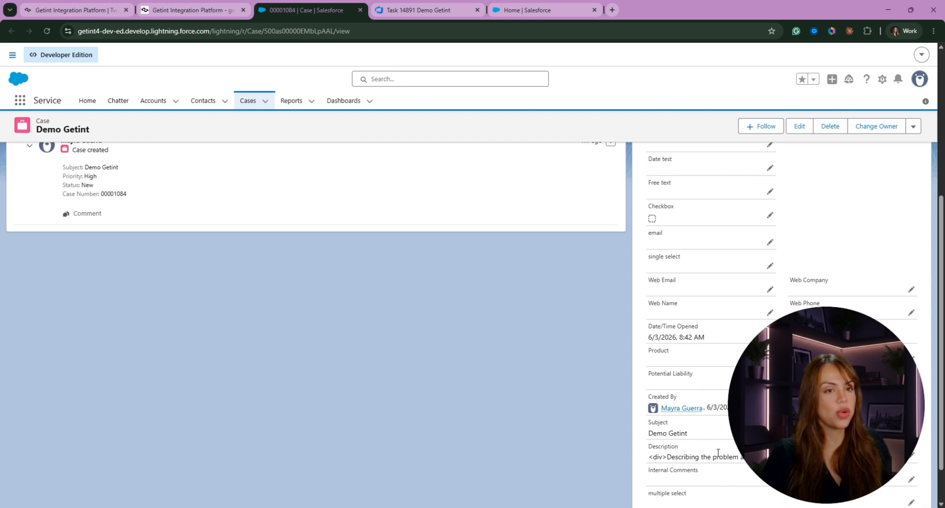
scroll(718, 481, "up", 5)
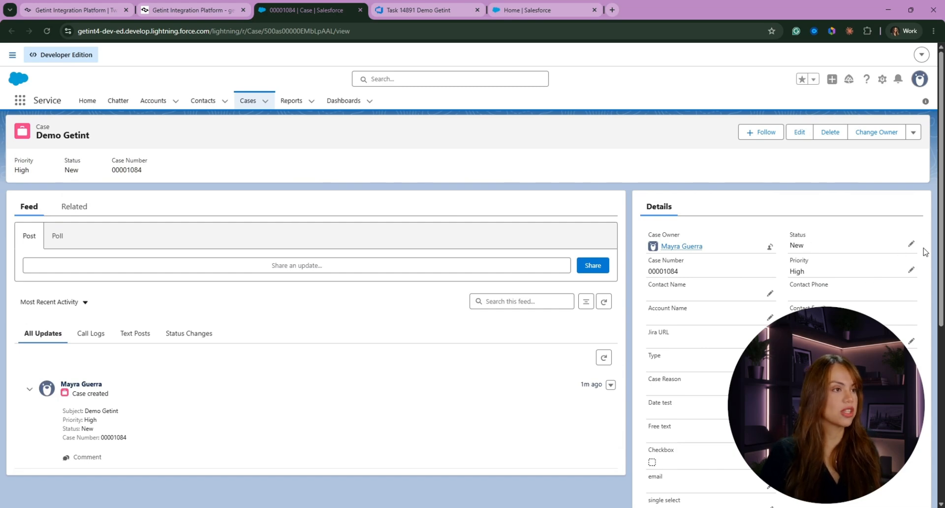
left_click(912, 246)
left_click(846, 268)
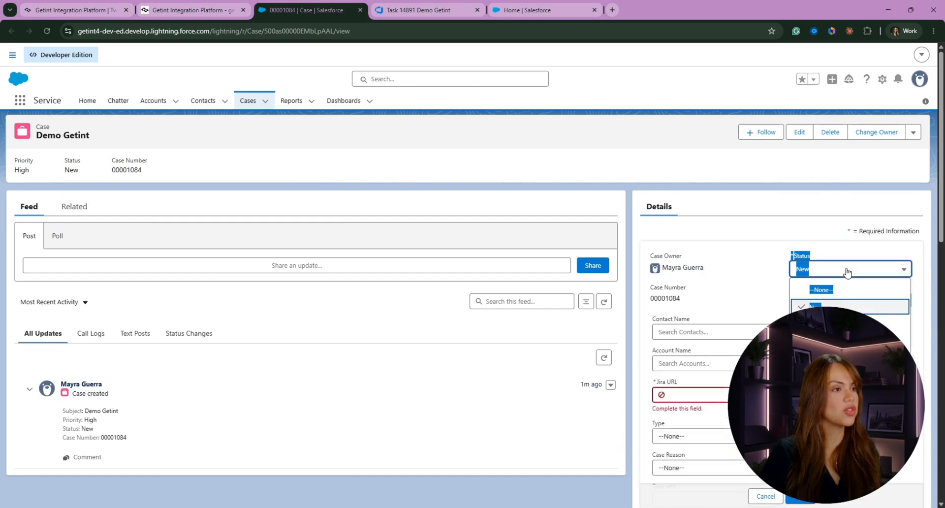
left_click(850, 324)
left_click(850, 327)
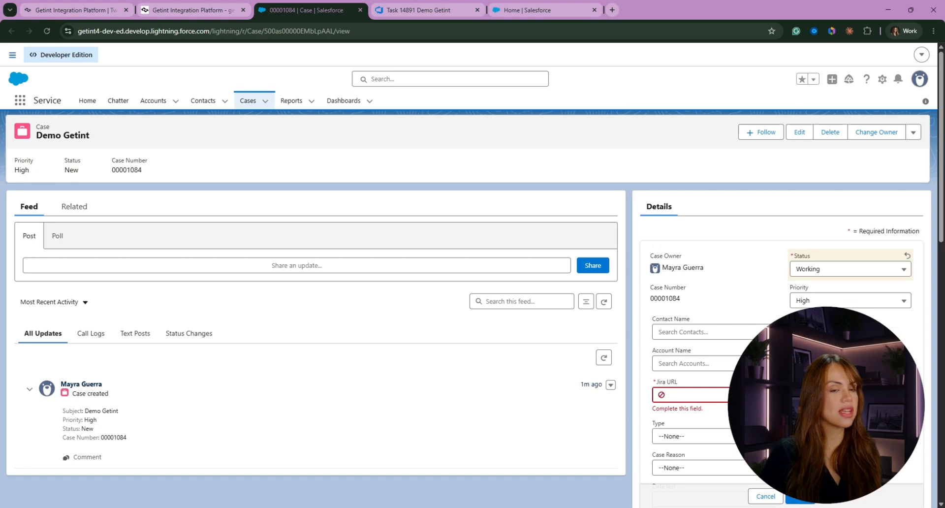
- Fill in the required Jira URL with the Atlassian link and set Case Origin to Email
scroll(698, 395, "down", 1)
left_click(682, 344)
left_click(692, 367)
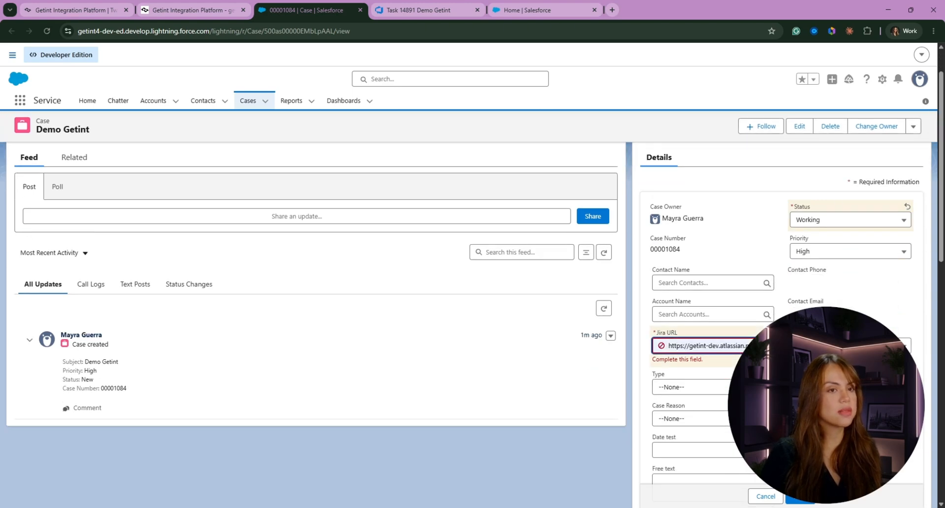
scroll(703, 236, "down", 2)
scroll(703, 237, "down", 2)
left_click(810, 197)
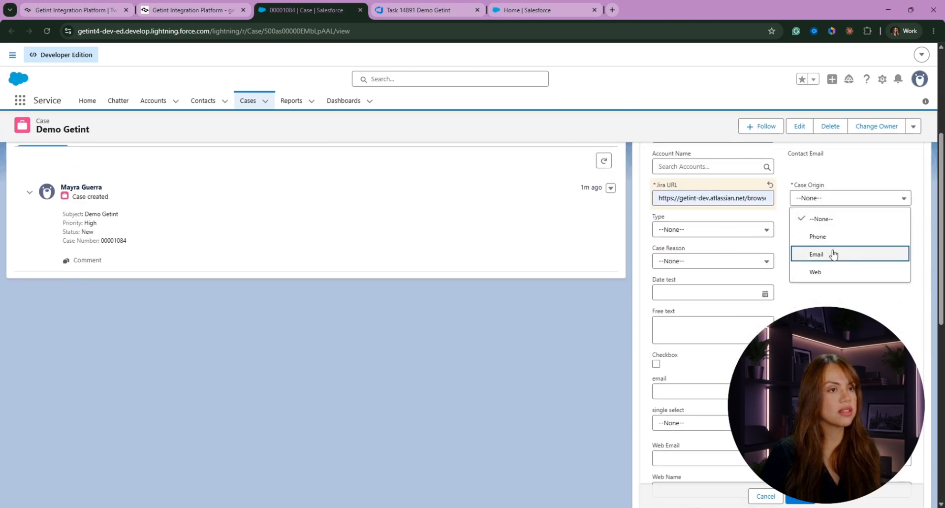
left_click(836, 254)
scroll(827, 263, "down", 6)
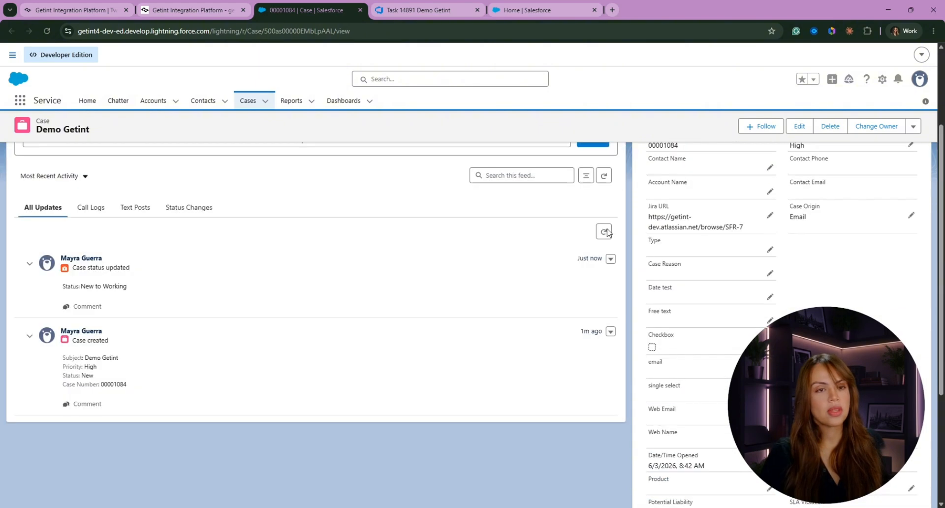
scroll(727, 298, "up", 1)
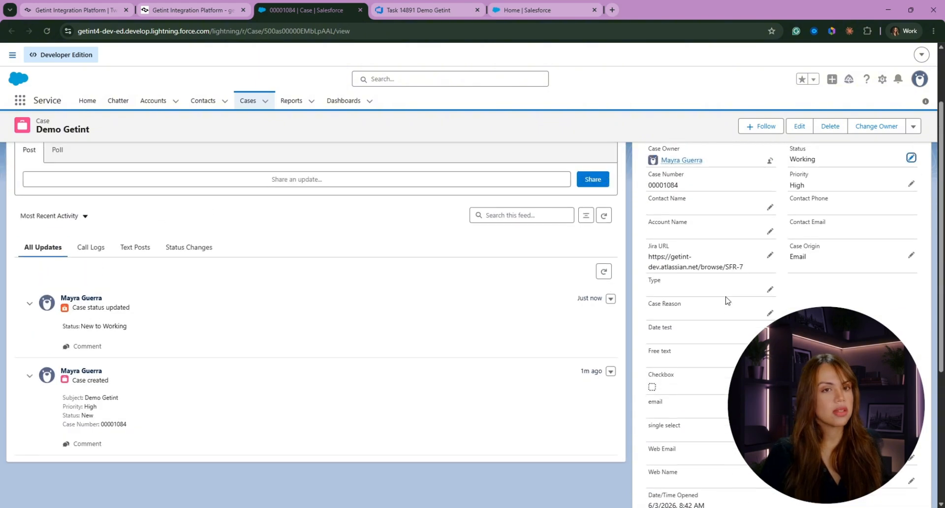
scroll(727, 300, "down", 2)
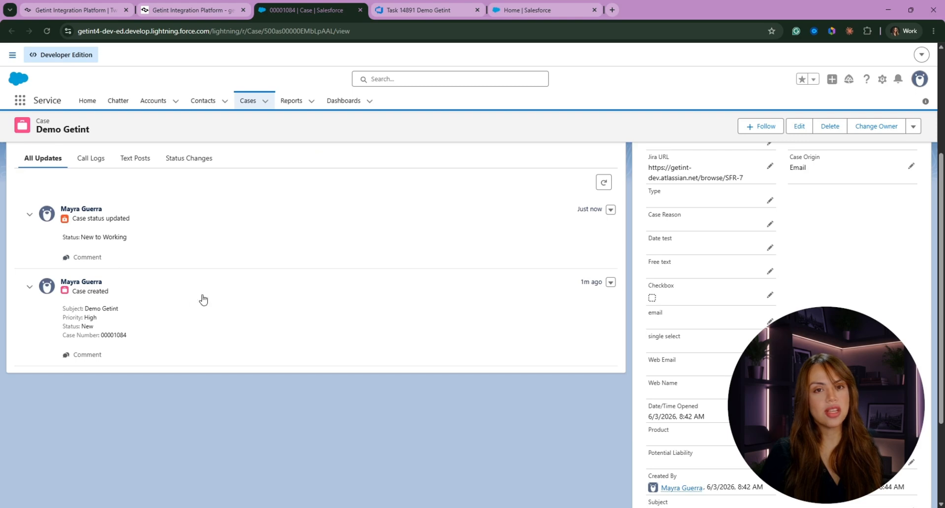
scroll(824, 263, "down", 3)
scroll(344, 295, "up", 6)
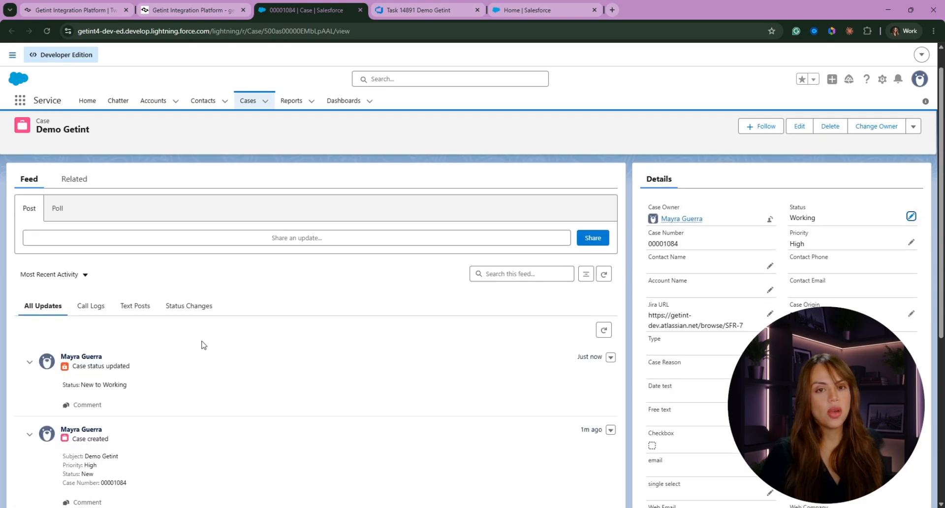
- Add the case comment 'commentng from here' to Demo Getint, then return to Getint
left_click(73, 181)
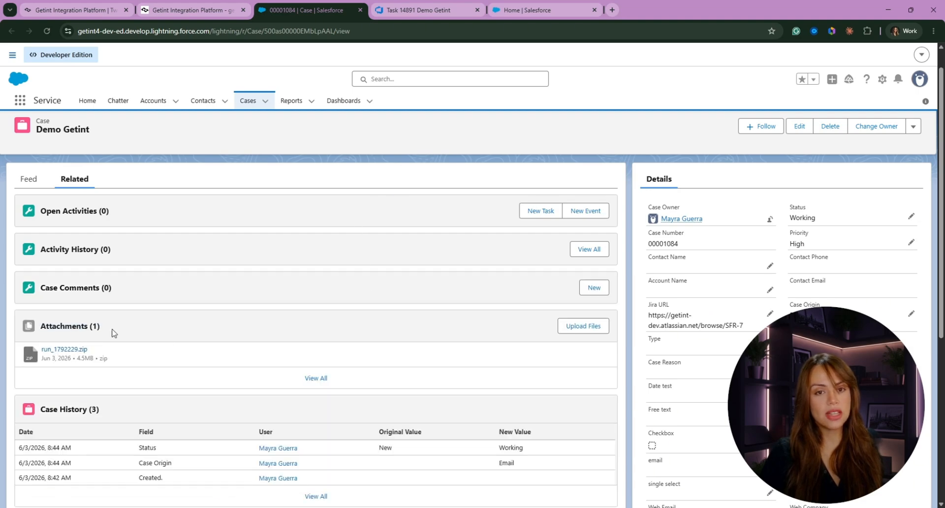
left_click(594, 287)
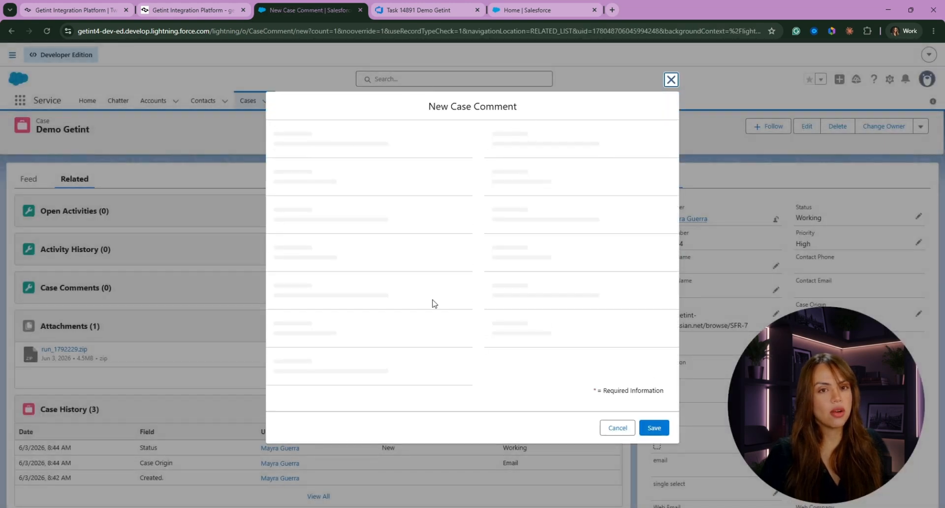
type("commentng from here")
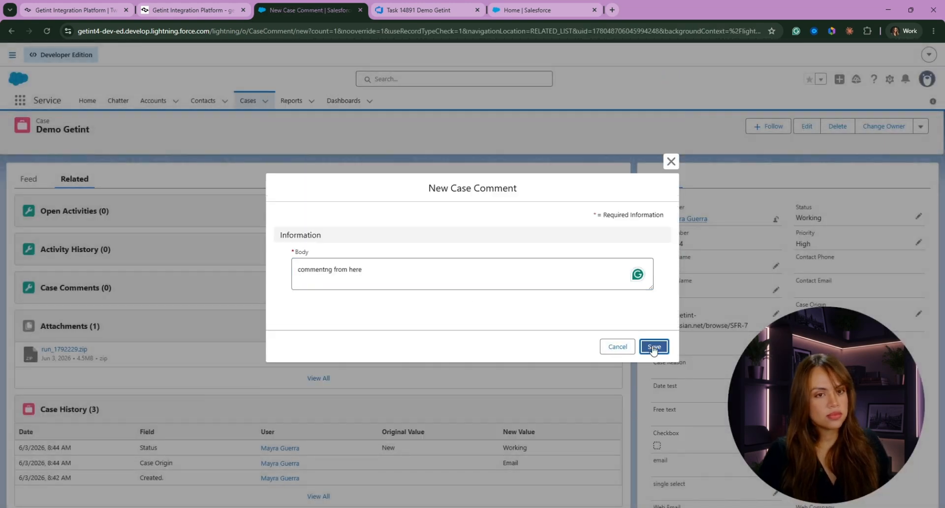
left_click(654, 348)
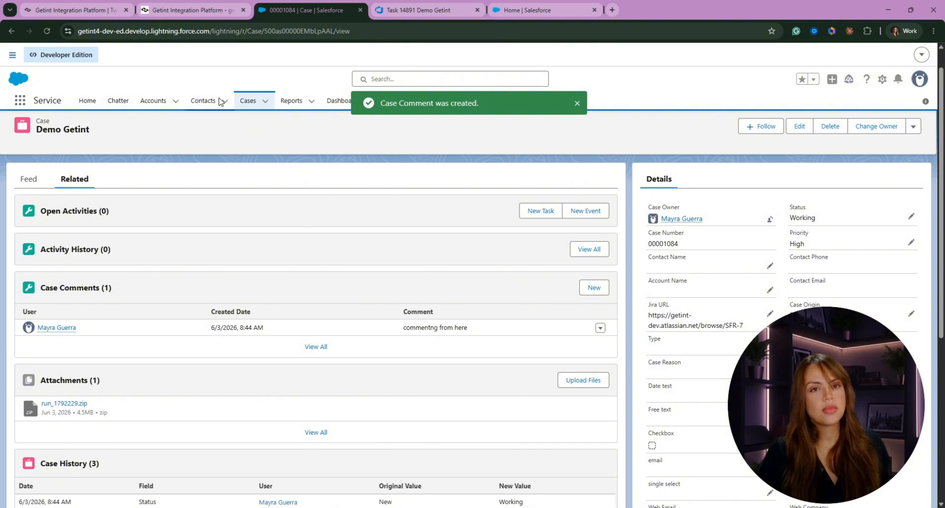
left_click(210, 103)
left_click(248, 101)
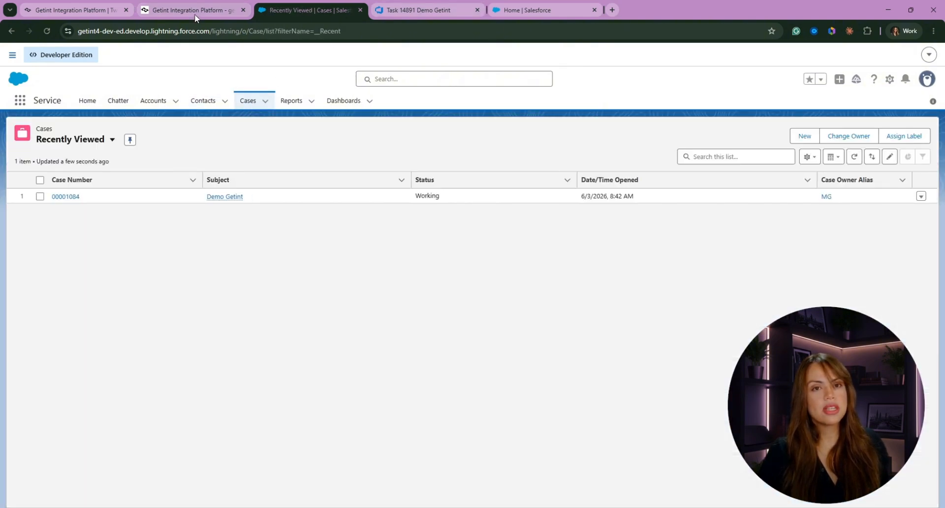
left_click(194, 14)
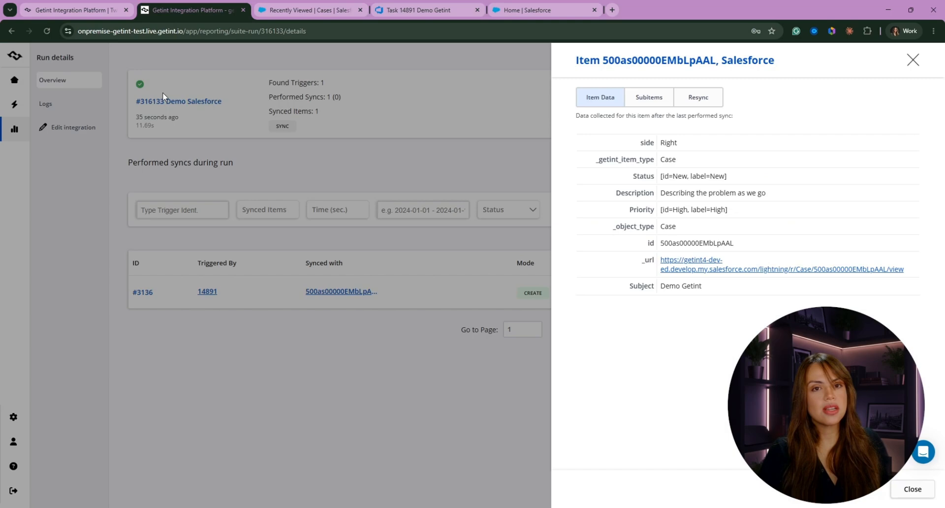
- Open the details of the newest run #316135 from the integration's latest runs
left_click(80, 127)
left_click(89, 128)
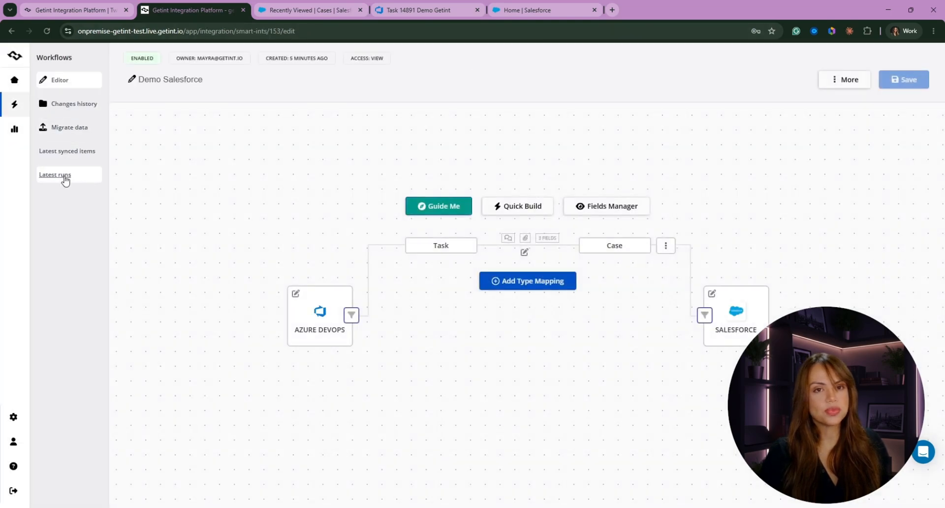
left_click(66, 176)
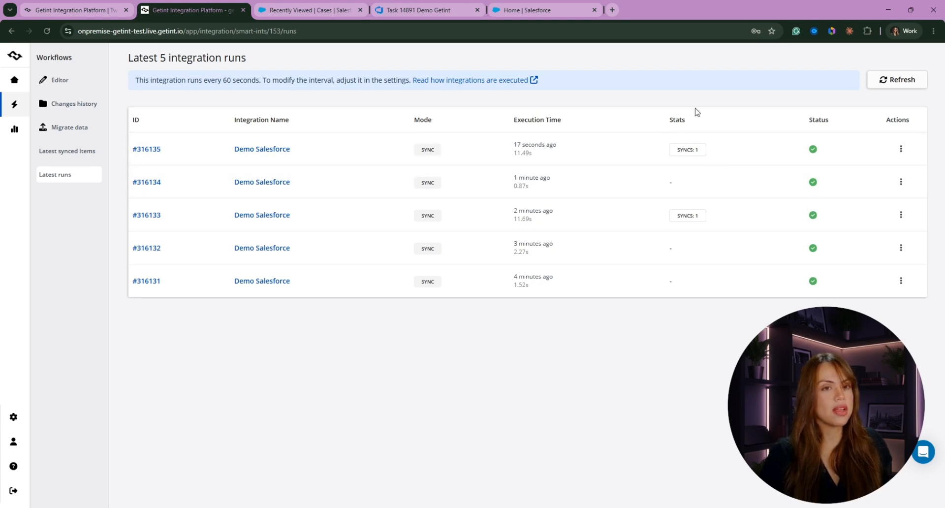
left_click(901, 148)
left_click(865, 151)
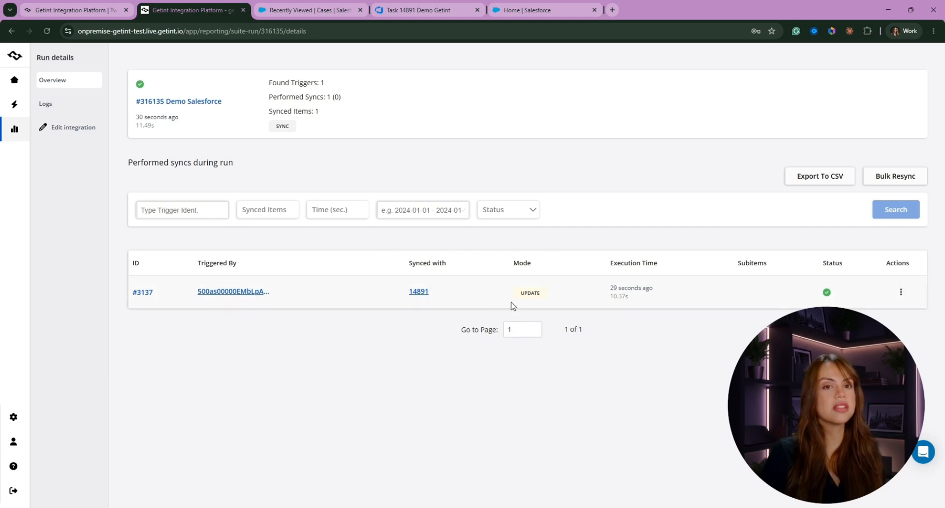
- Check the synced Salesforce case and task 14891 data, then open task 14891 in Azure DevOps
left_click(214, 294)
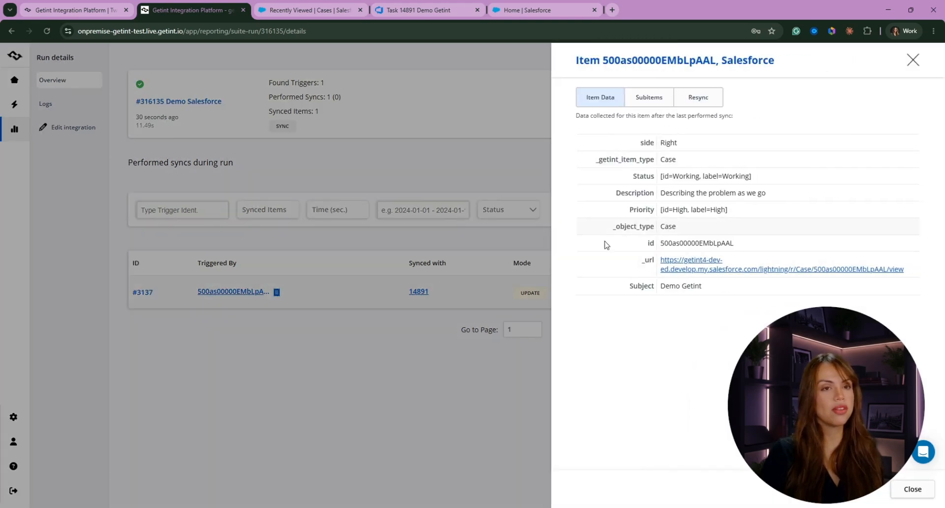
left_click(406, 298)
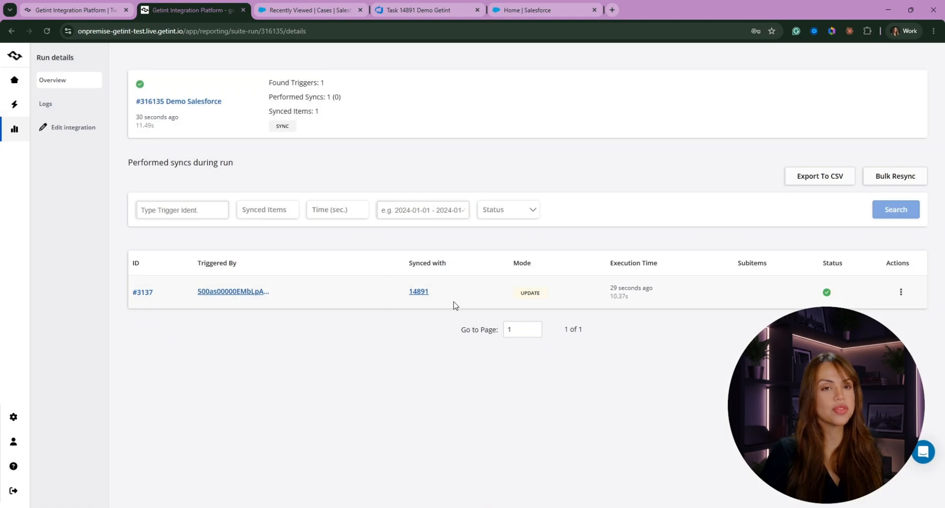
left_click(420, 291)
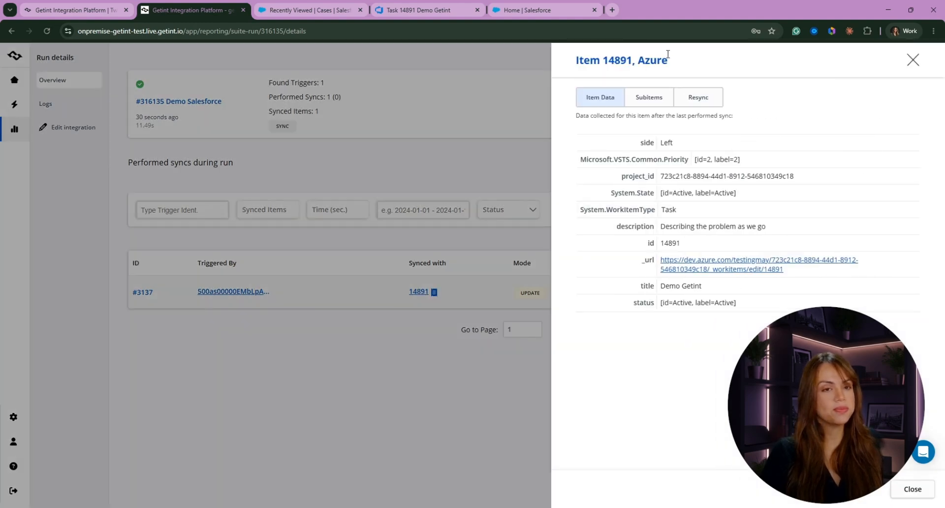
left_click(692, 269)
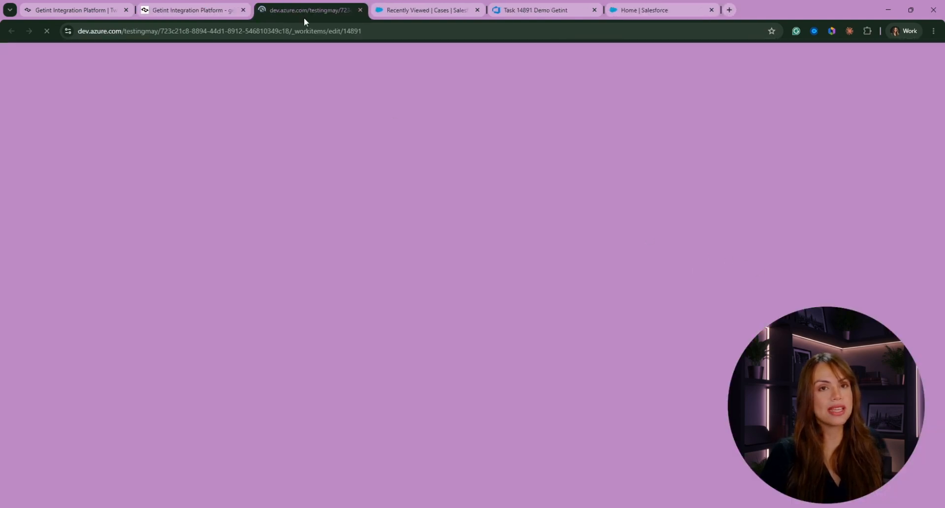